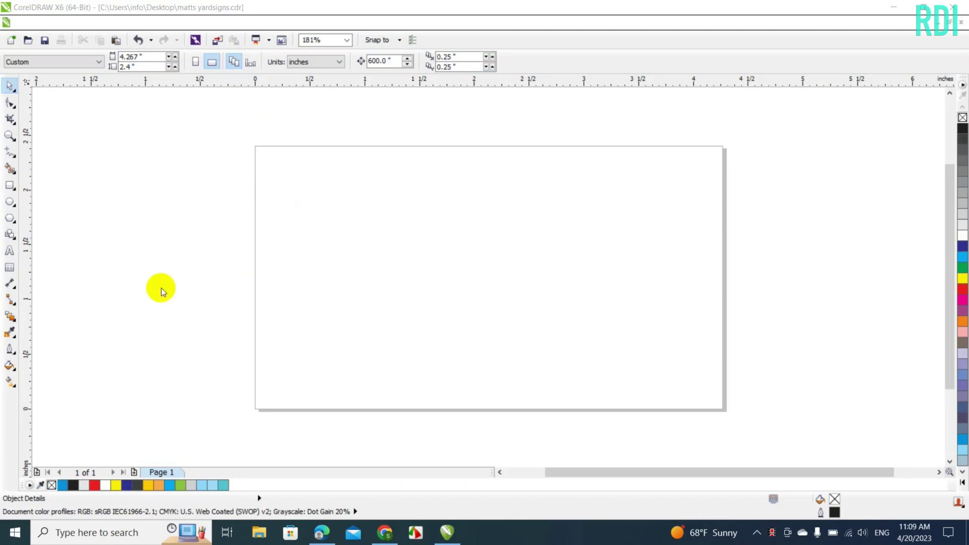
Place a Text tool insertion point on the left side of the blank page
left_click(9, 251)
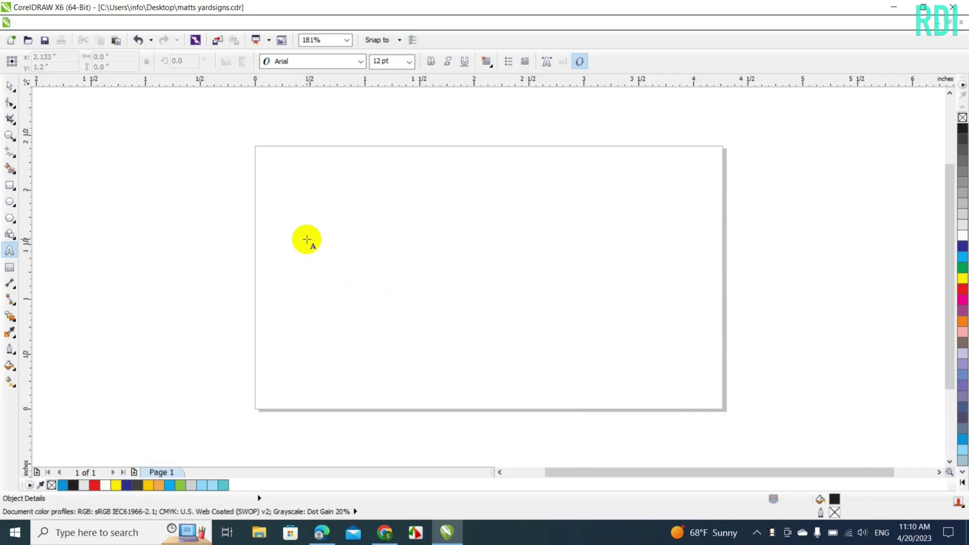
left_click(307, 239)
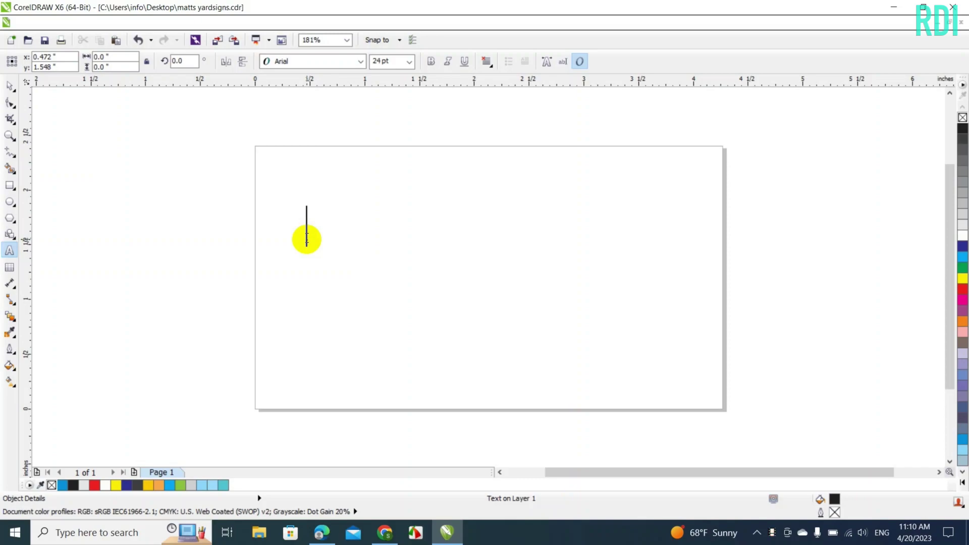
Type 'MATT'S LAWN CARE' on the first line and 'AND LANDSCAPING' on the second
type("MATT")
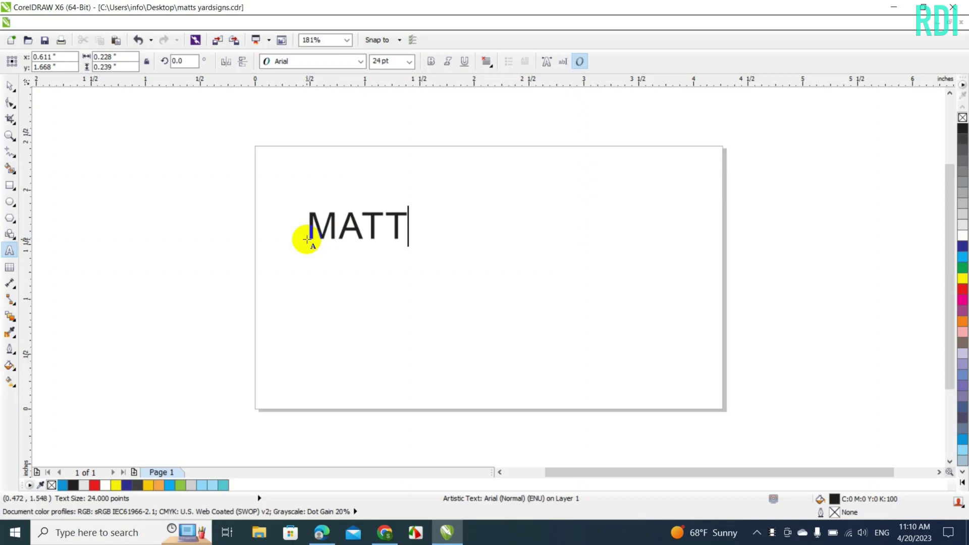
type("'")
type("S")
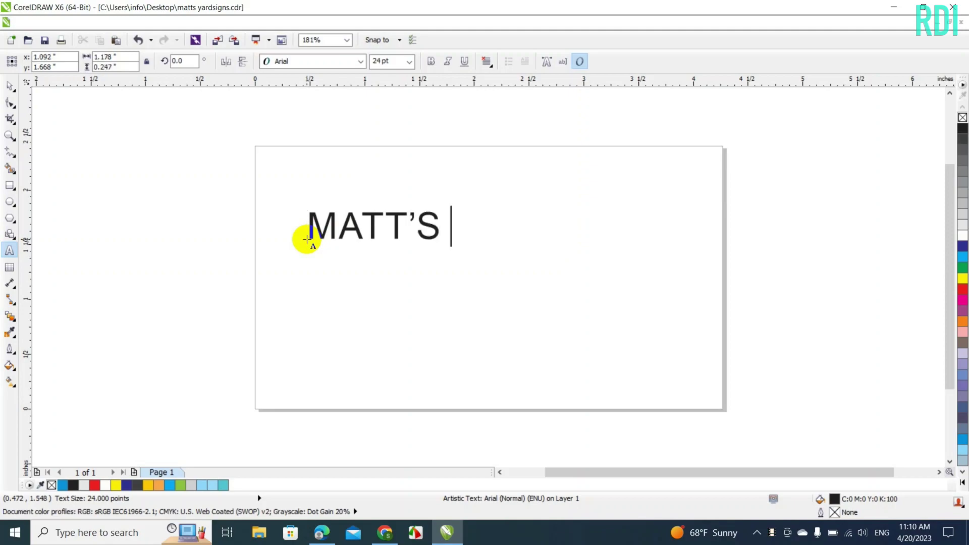
type(" LA")
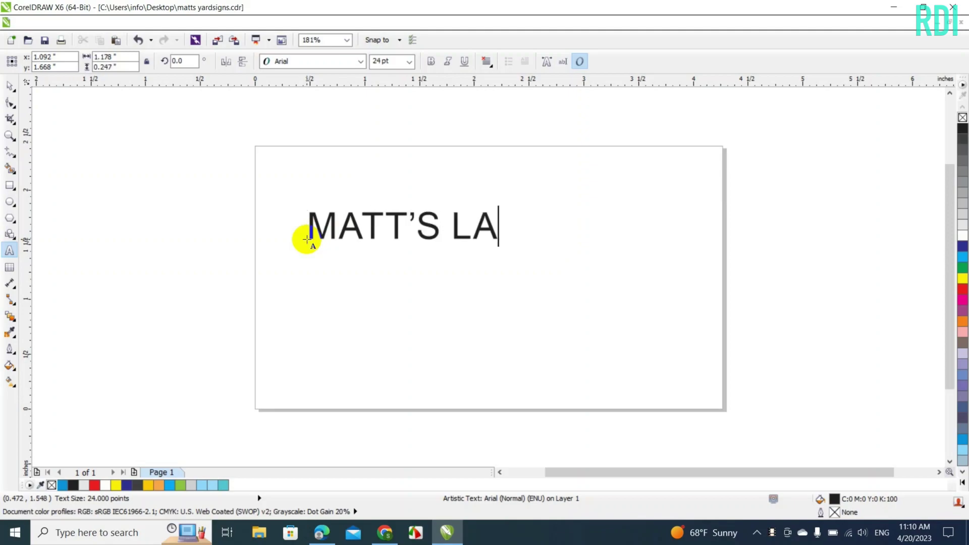
type("WN CARE")
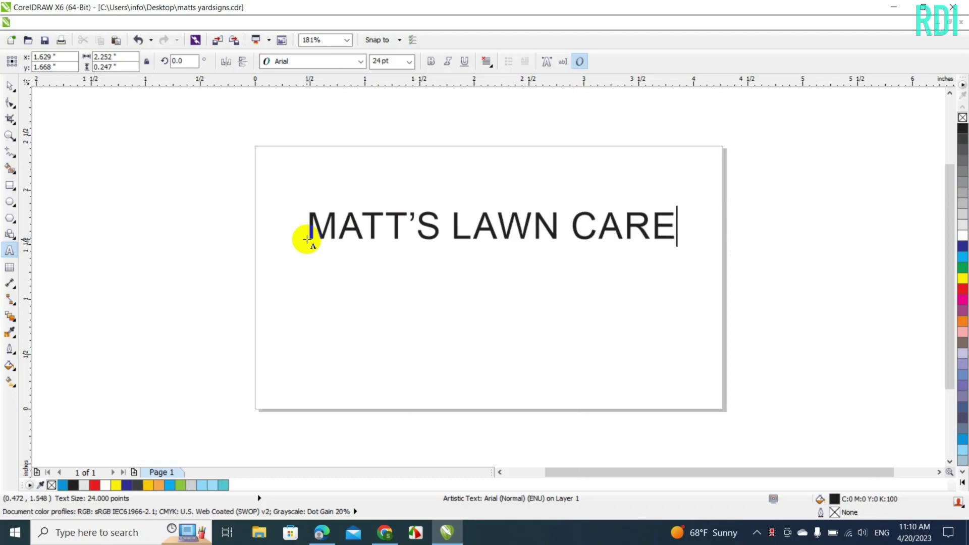
key("Return")
type("AND ")
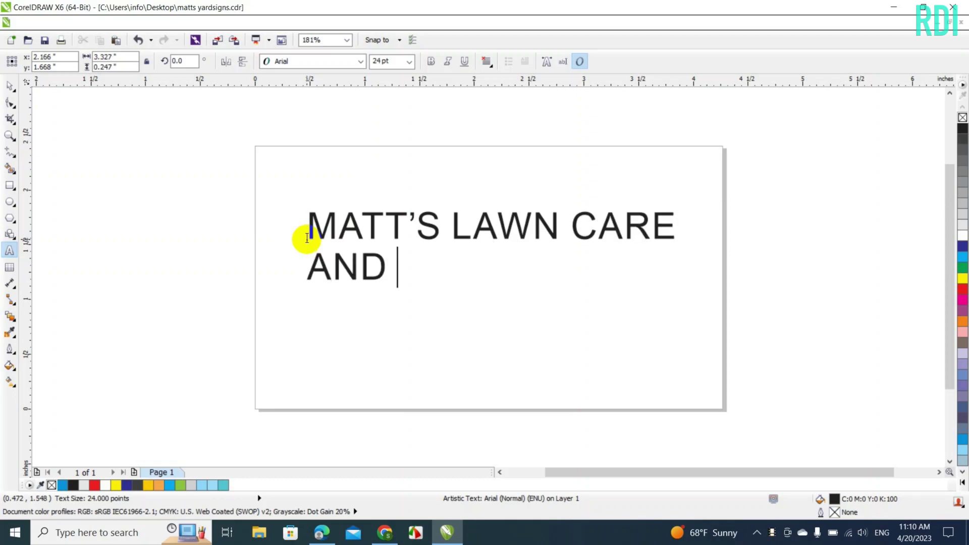
type("LANDSC")
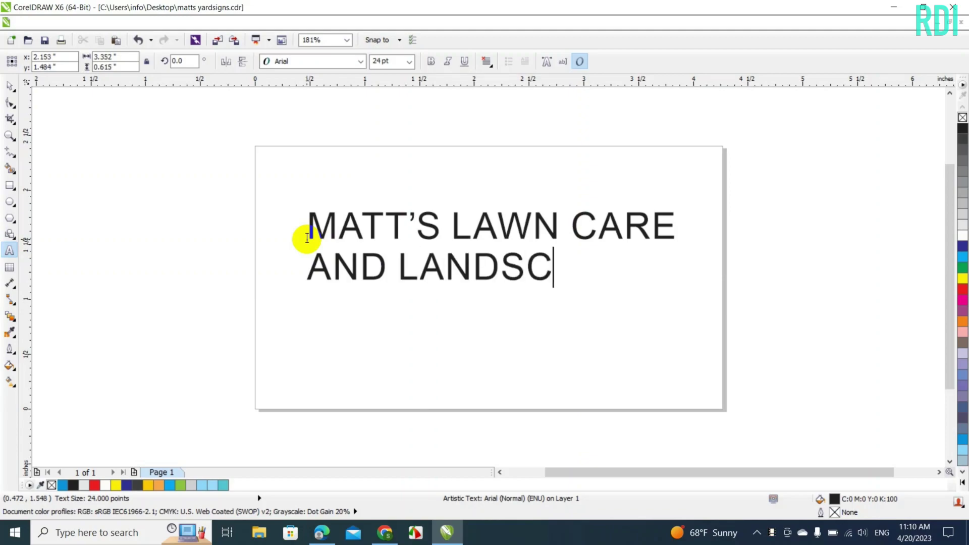
type("APING")
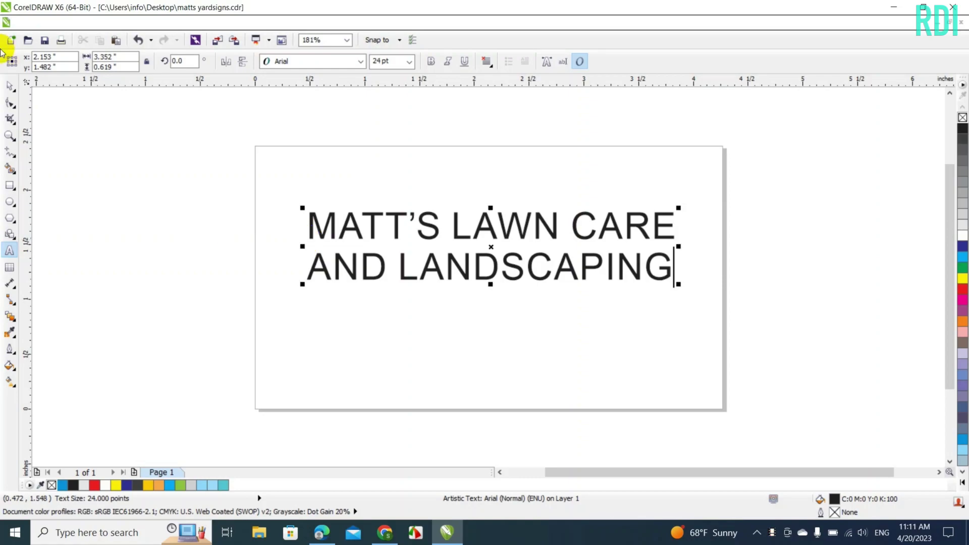
Break the two-line text apart into separate line objects
left_click(11, 88)
left_click(335, 61)
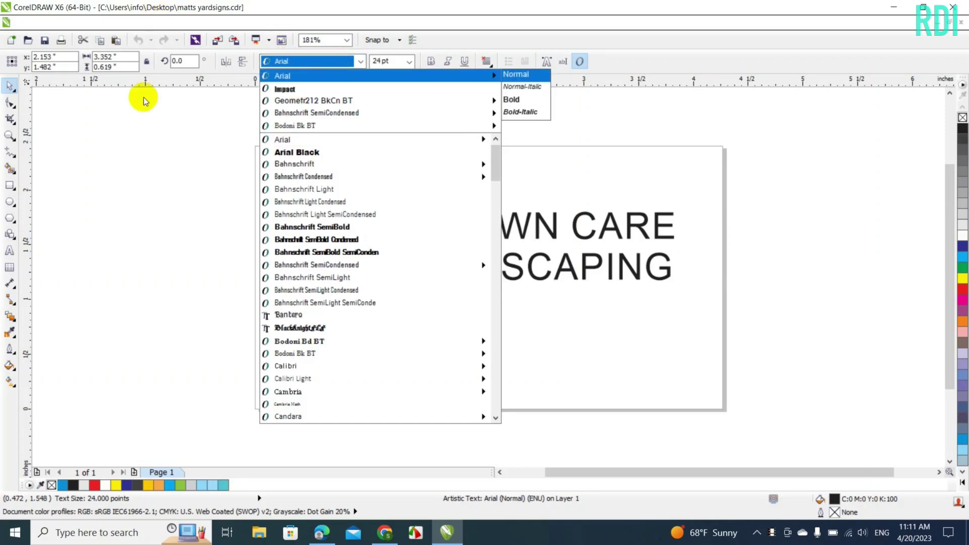
left_click(152, 215)
left_click_drag(147, 210, 192, 97)
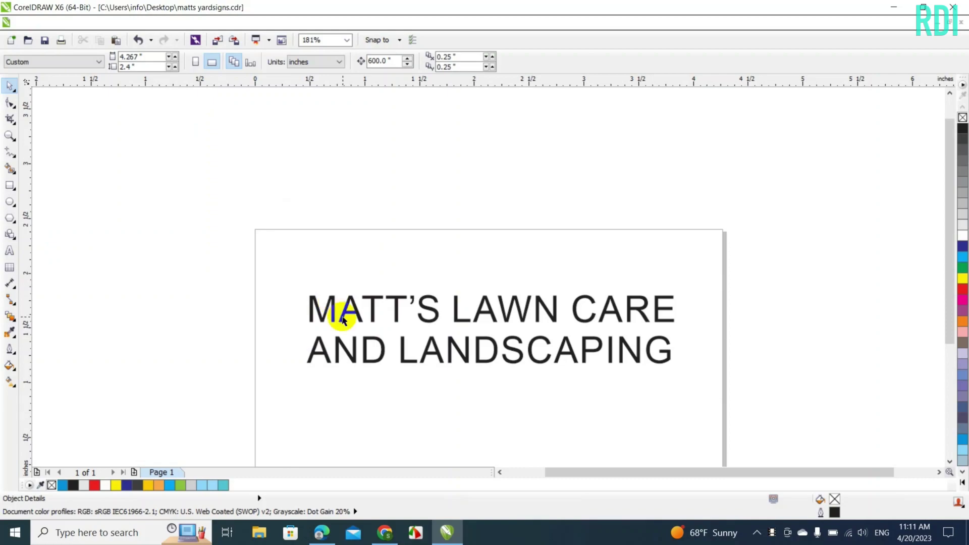
left_click(342, 319)
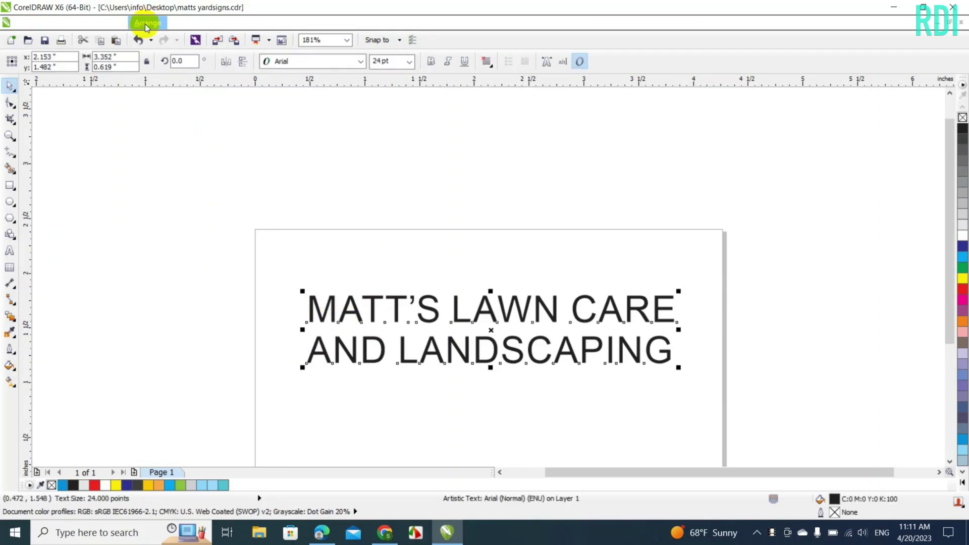
left_click(147, 23)
left_click(188, 206)
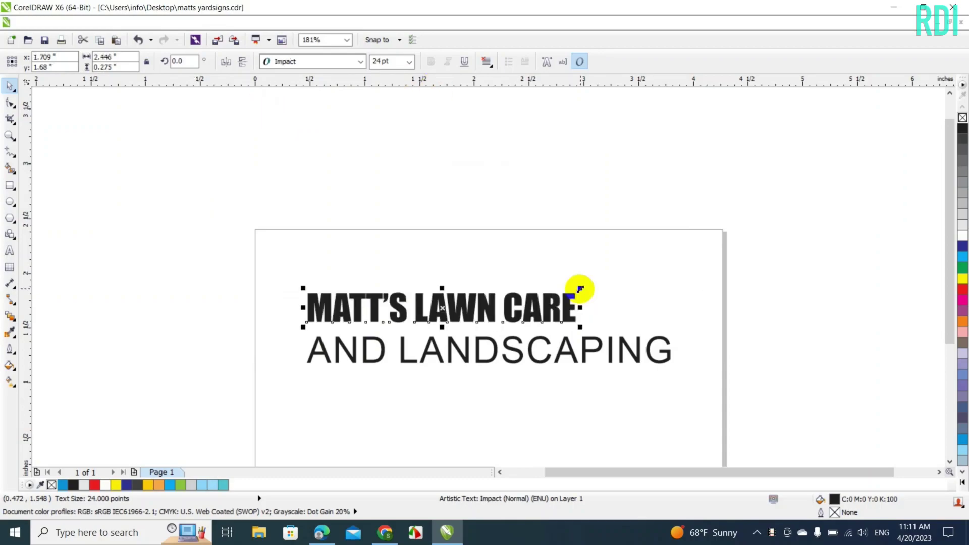
Enlarge the MATT'S LAWN CARE line to about 45 pt
left_click_drag(580, 288, 681, 259)
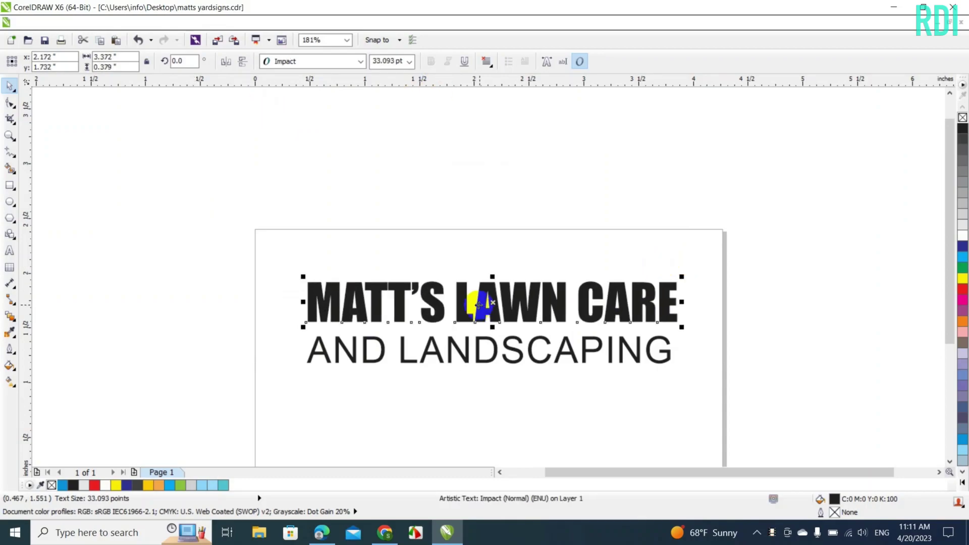
left_click_drag(488, 299, 466, 174)
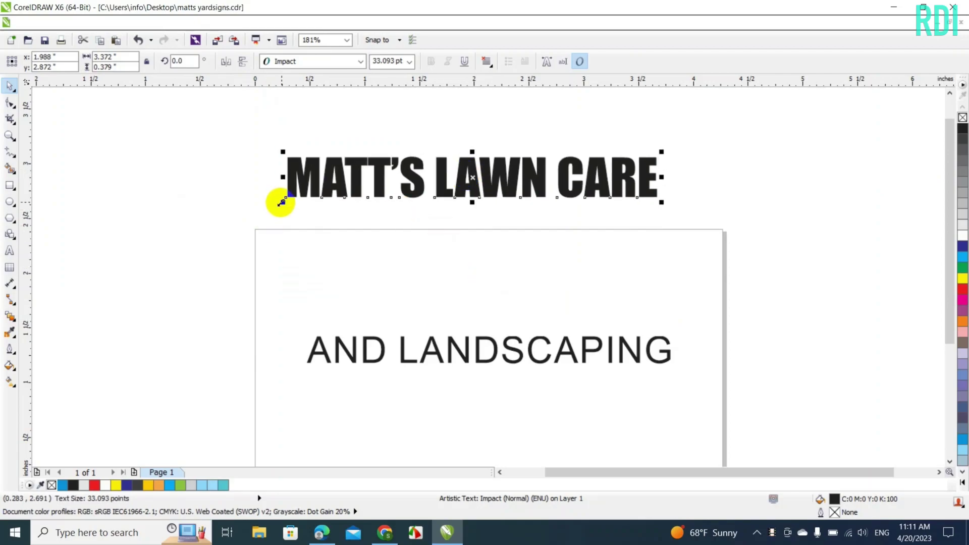
left_click_drag(279, 201, 153, 222)
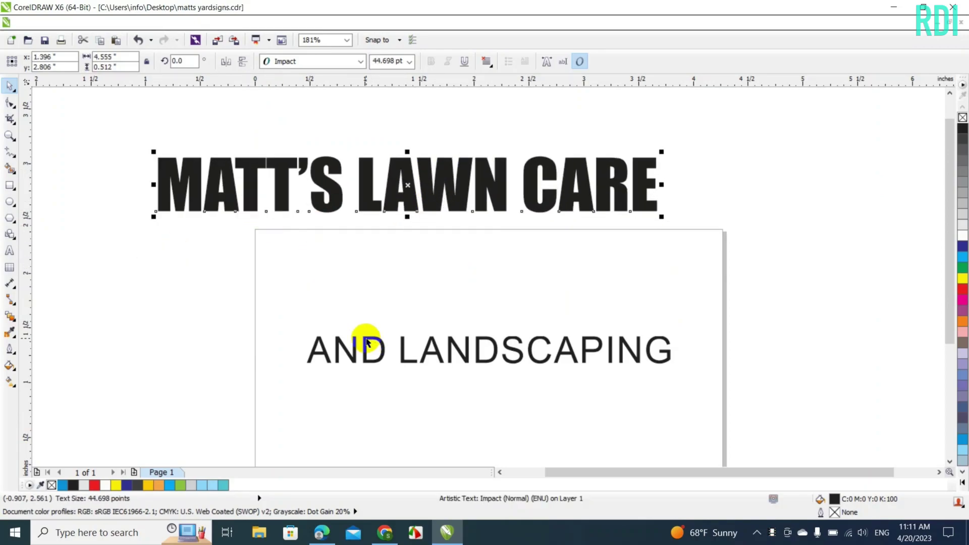
Make AND LANDSCAPING bold Geometr212 BkCn BT, slightly smaller, just below the title
left_click(370, 333)
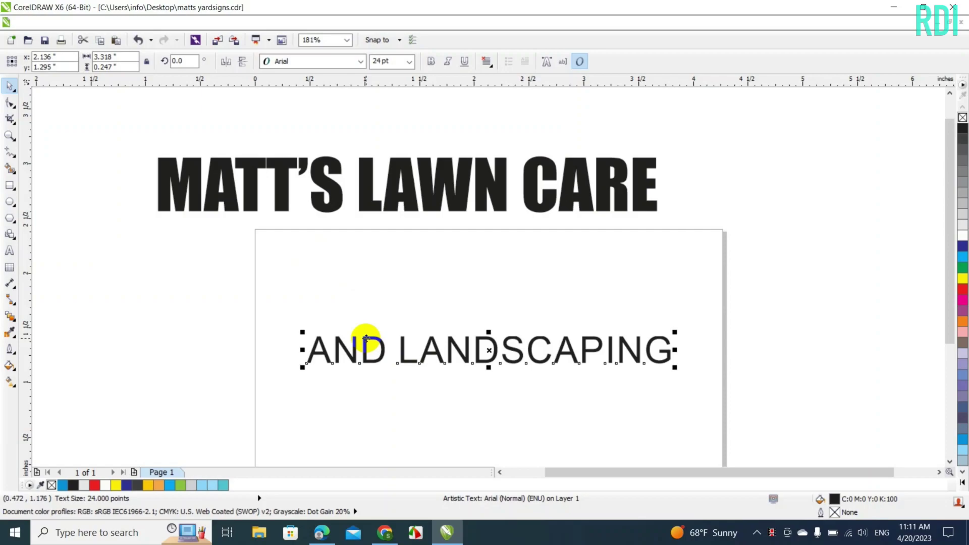
left_click(324, 60)
left_click(313, 101)
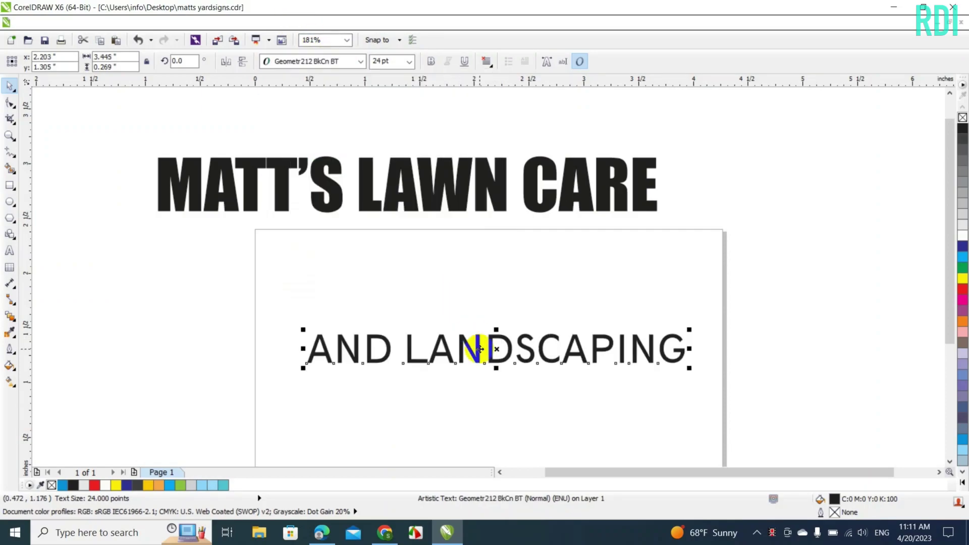
left_click_drag(495, 349, 427, 243)
left_click(431, 61)
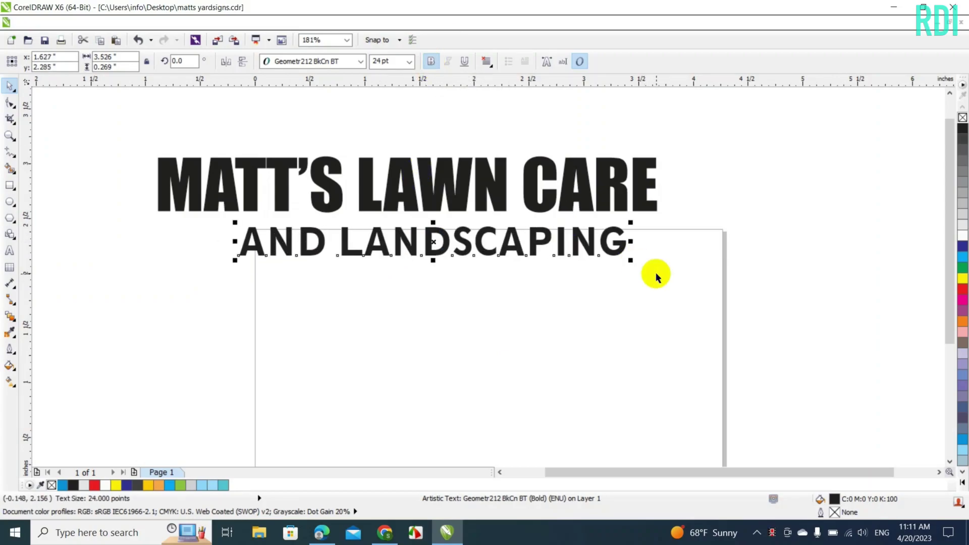
left_click_drag(631, 260, 617, 261)
left_click_drag(400, 239, 397, 233)
Centre both lines on each other and move them back onto the page
left_click_drag(127, 121, 855, 296)
key("c")
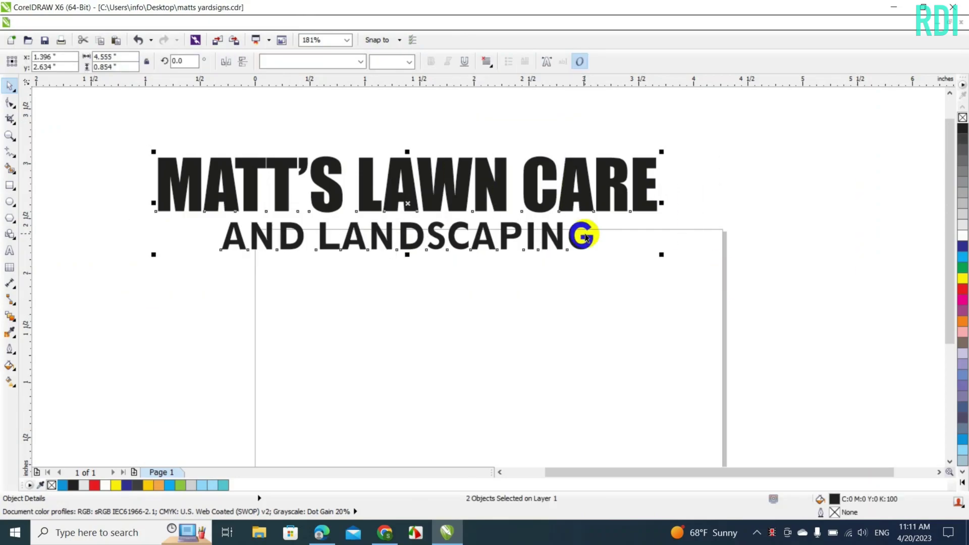
left_click_drag(444, 190, 519, 279)
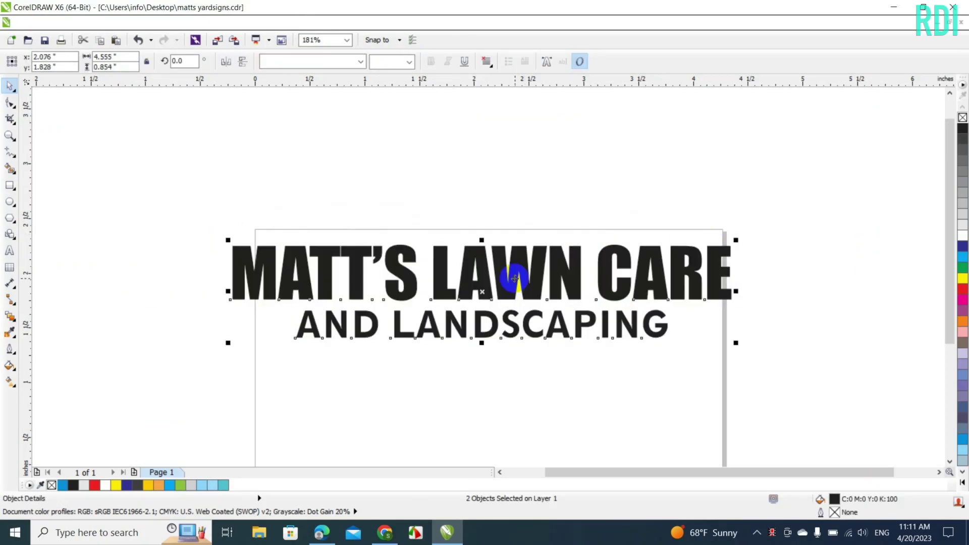
Zoom to 400% on the left end of the MATT'S lettering
left_click(319, 424)
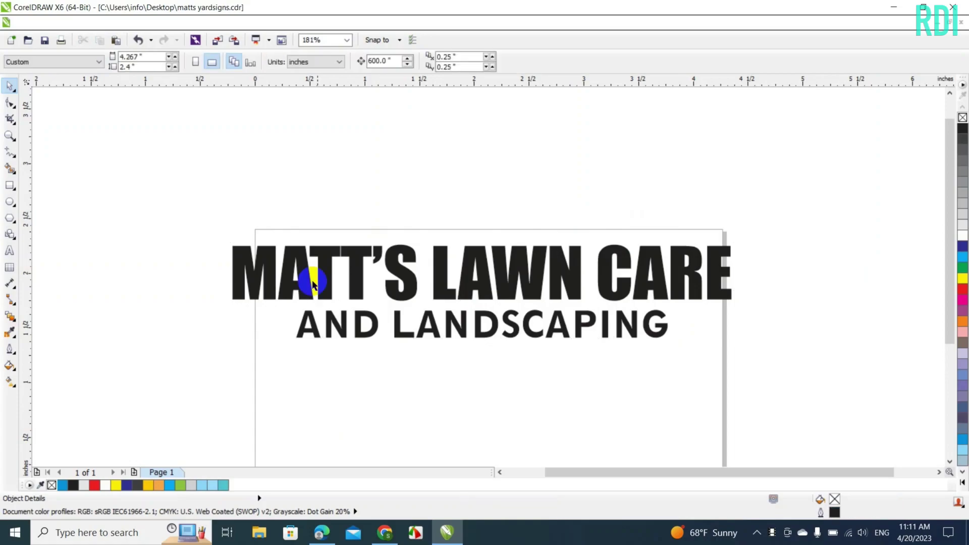
left_click(348, 41)
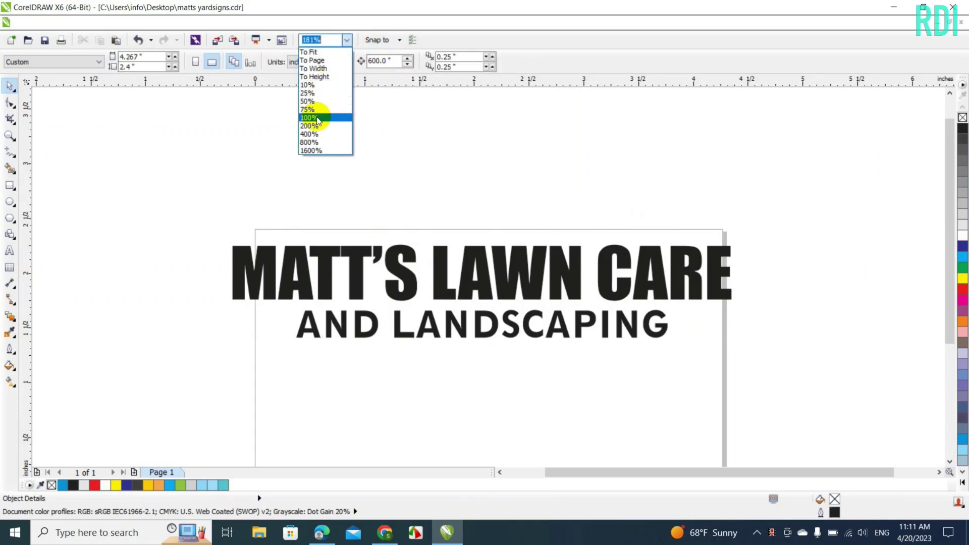
left_click(317, 120)
left_click(351, 41)
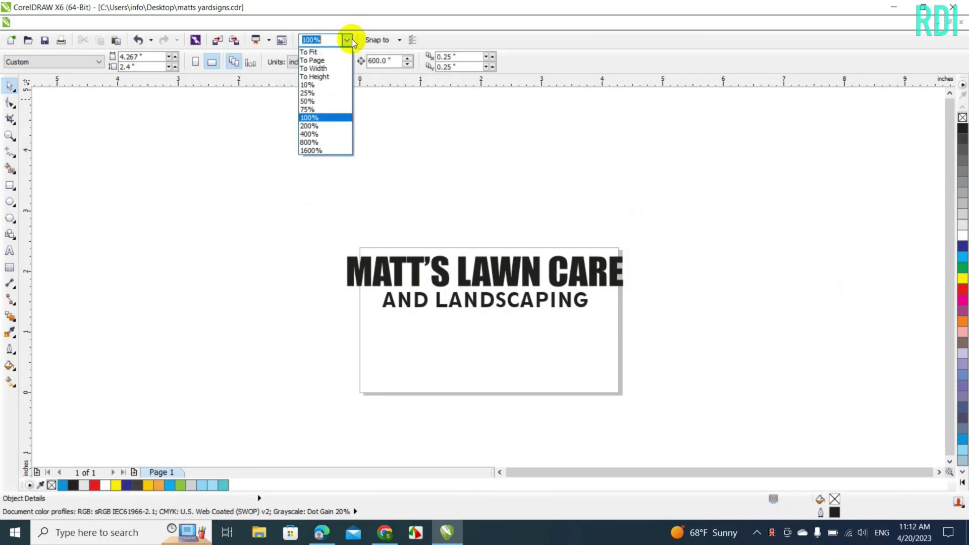
left_click(318, 134)
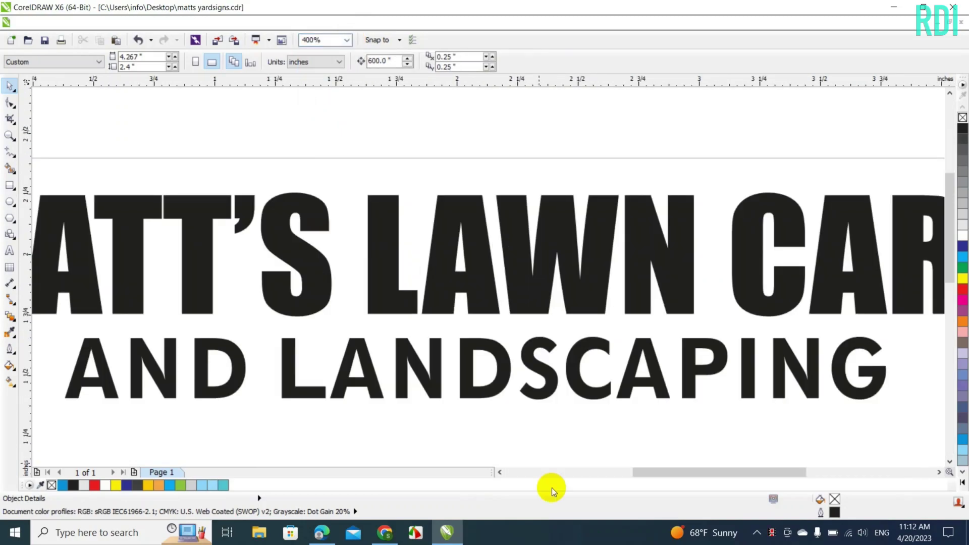
left_click(575, 474)
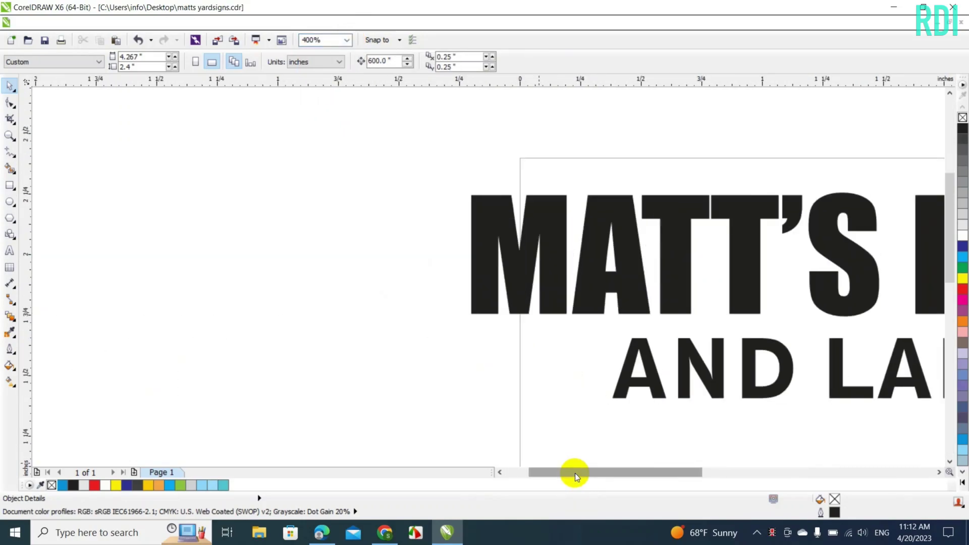
left_click(15, 159)
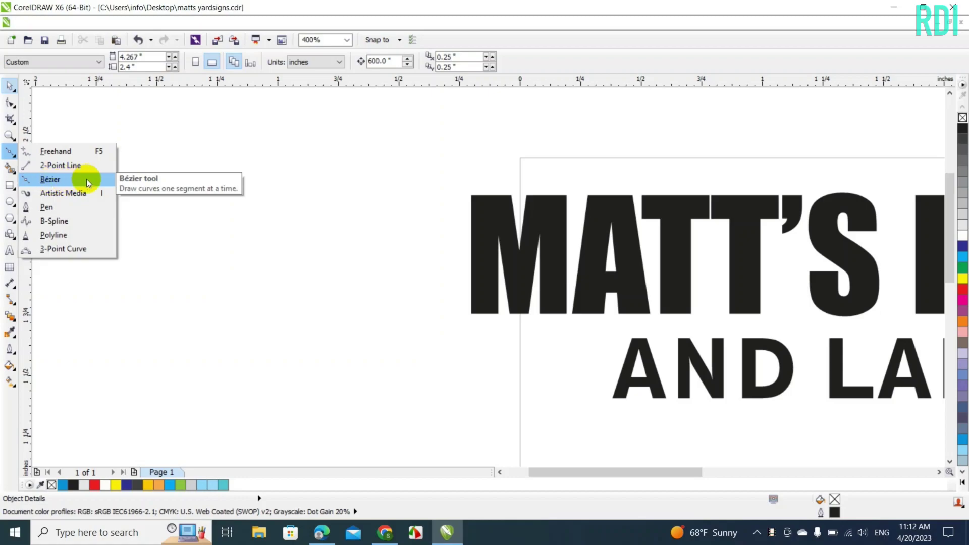
Draw a tall, thin three-point Bézier triangle just left of MATT'S
left_click(60, 178)
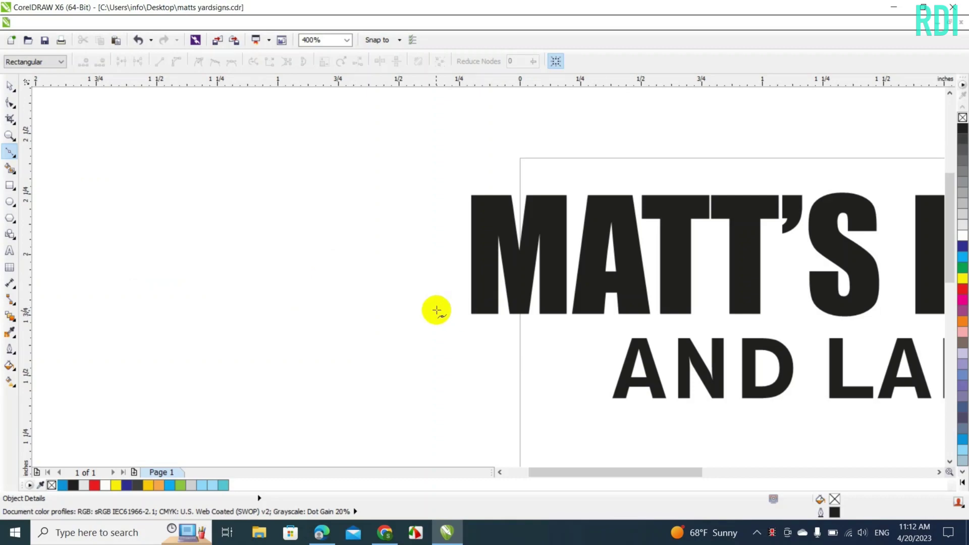
left_click(437, 310)
left_click(379, 202)
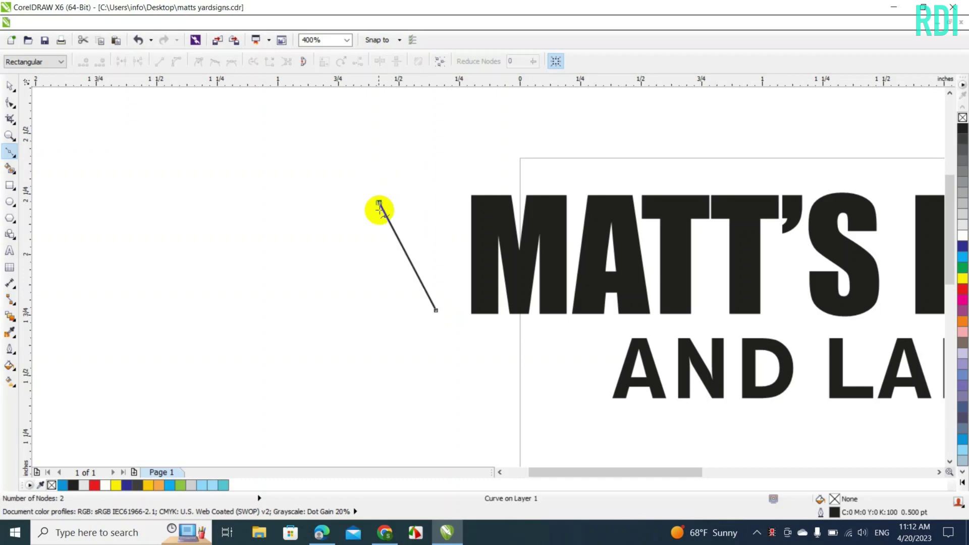
left_click(398, 312)
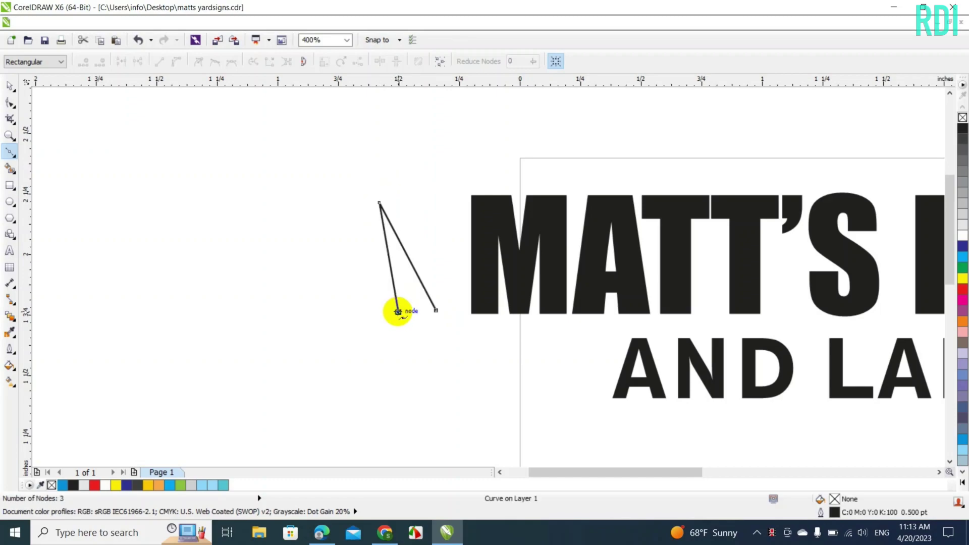
left_click(436, 310)
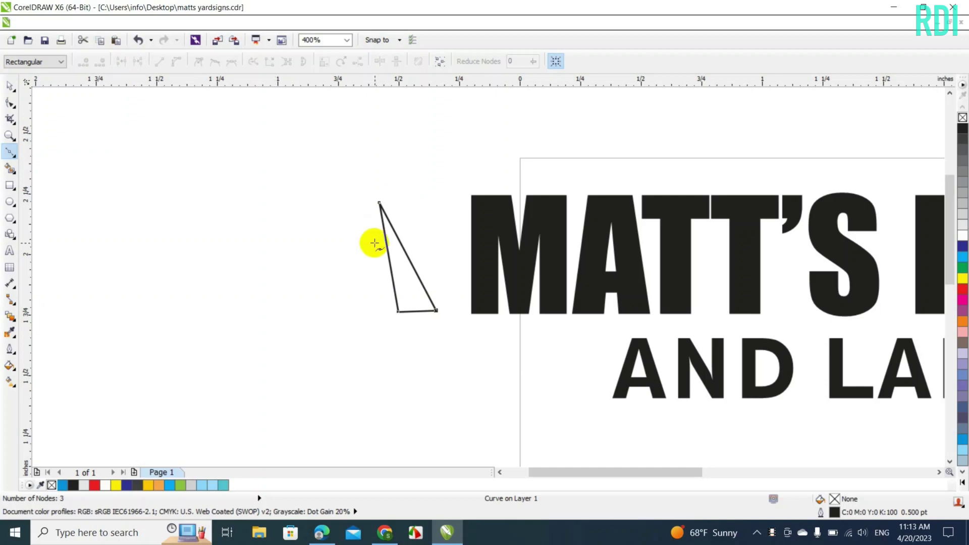
left_click(10, 86)
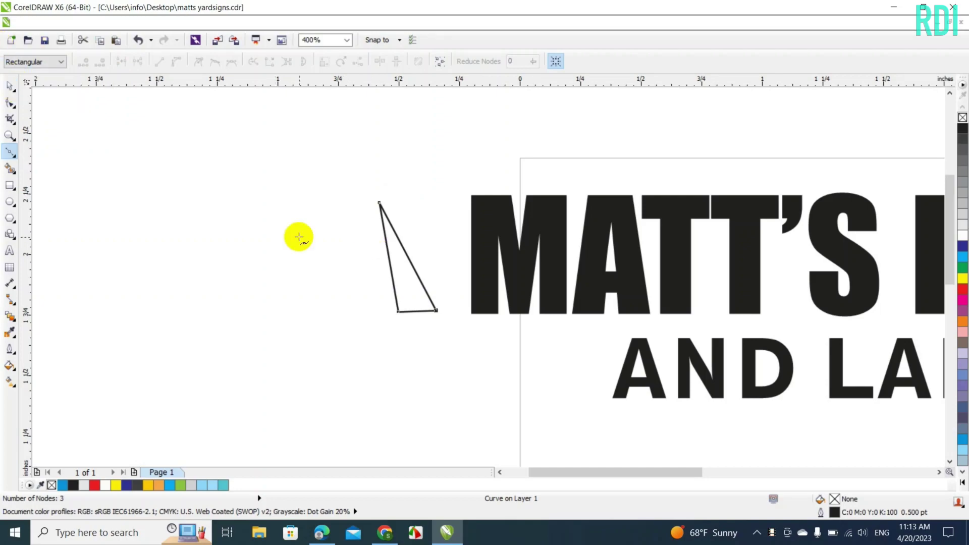
Move the triangle's tip up-left and bow both long sides into curves
left_click(10, 86)
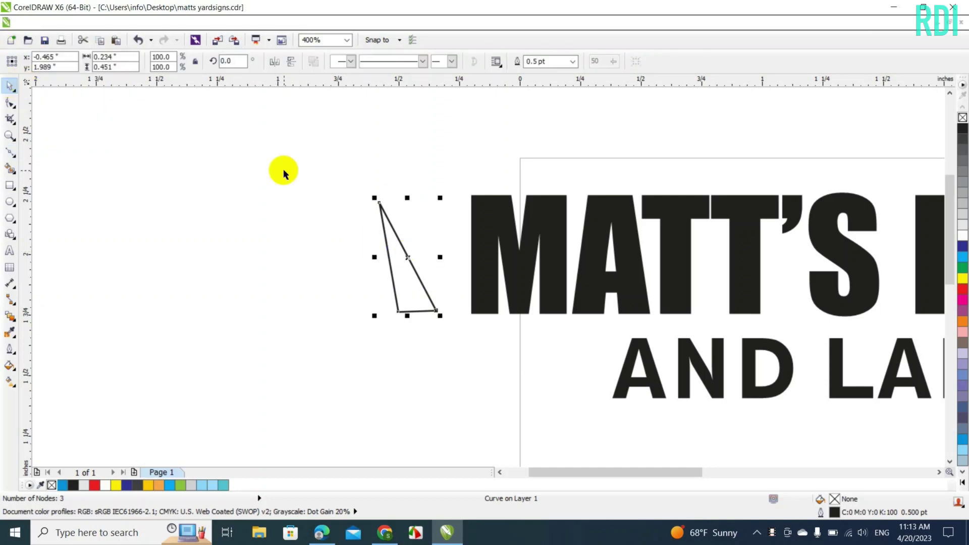
double_click(402, 256)
left_click(379, 204)
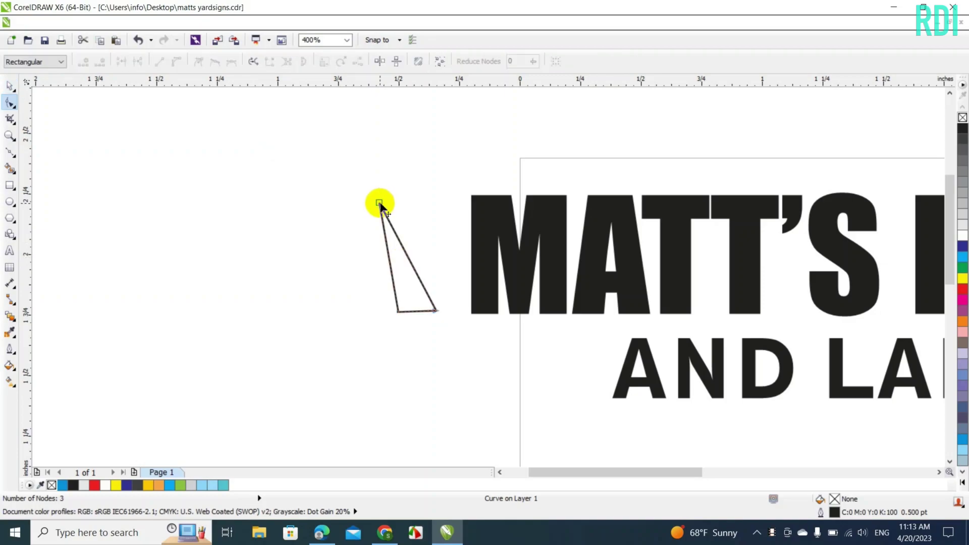
left_click_drag(380, 203, 358, 191)
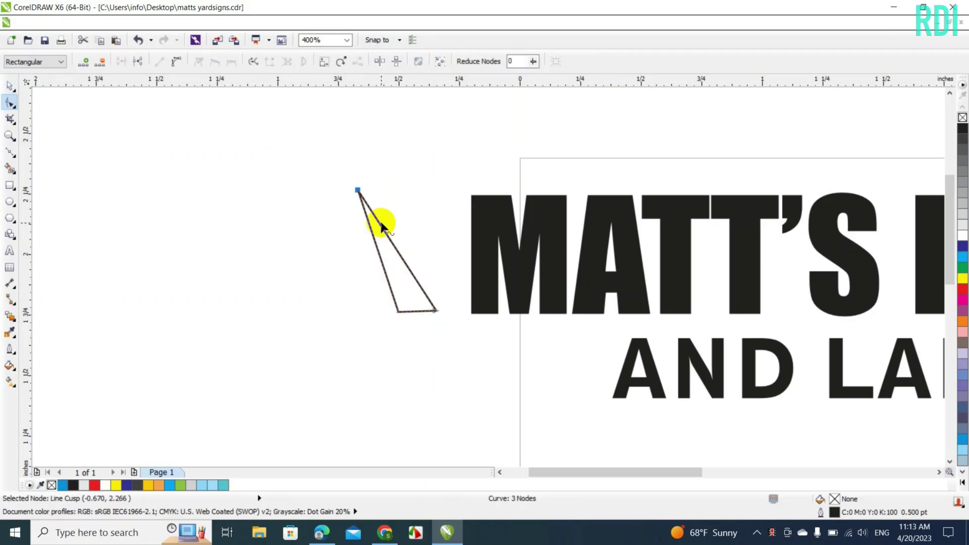
right_click(393, 246)
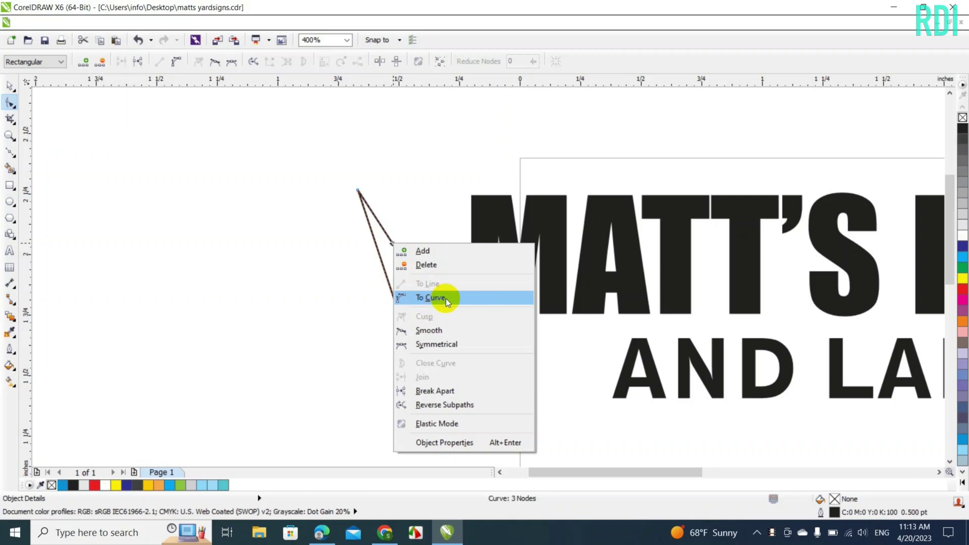
left_click(446, 299)
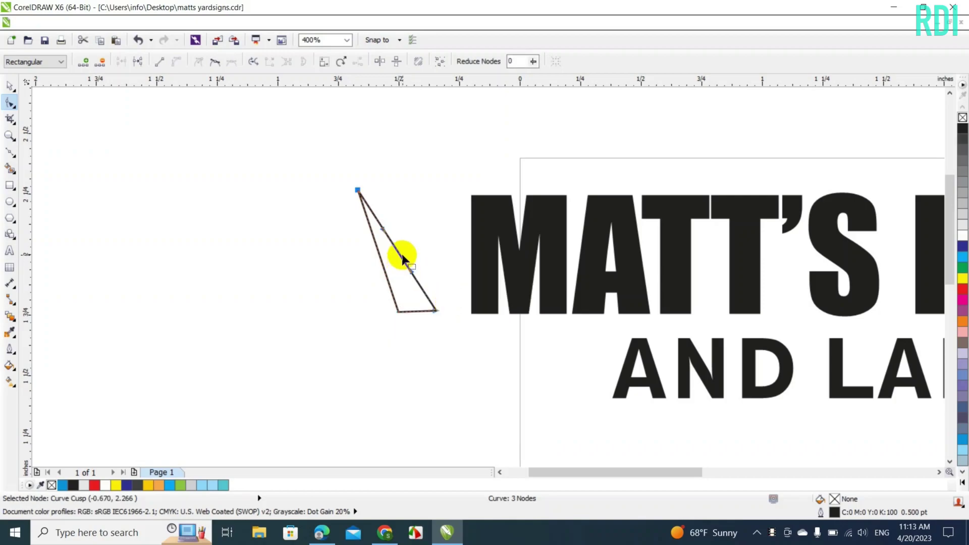
left_click_drag(402, 254, 406, 249)
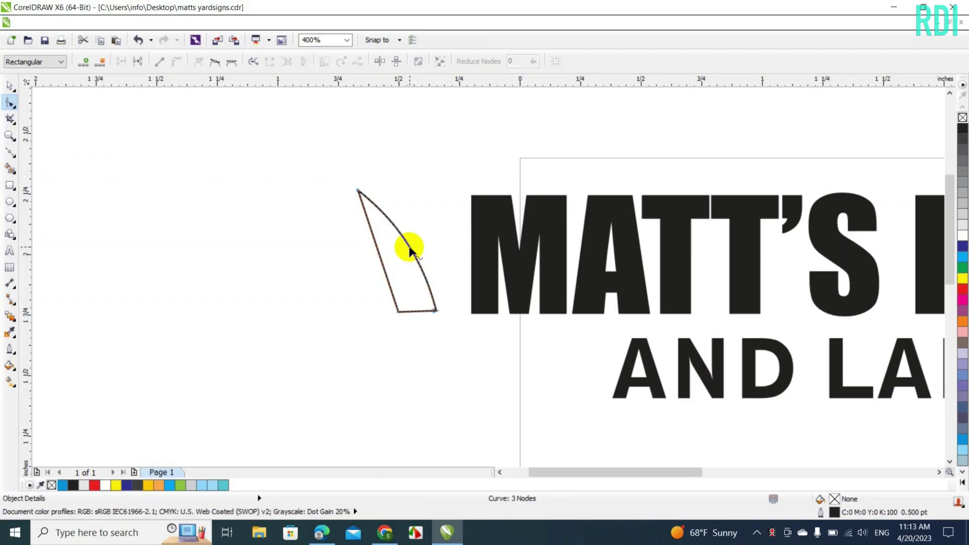
right_click(380, 259)
left_click(411, 312)
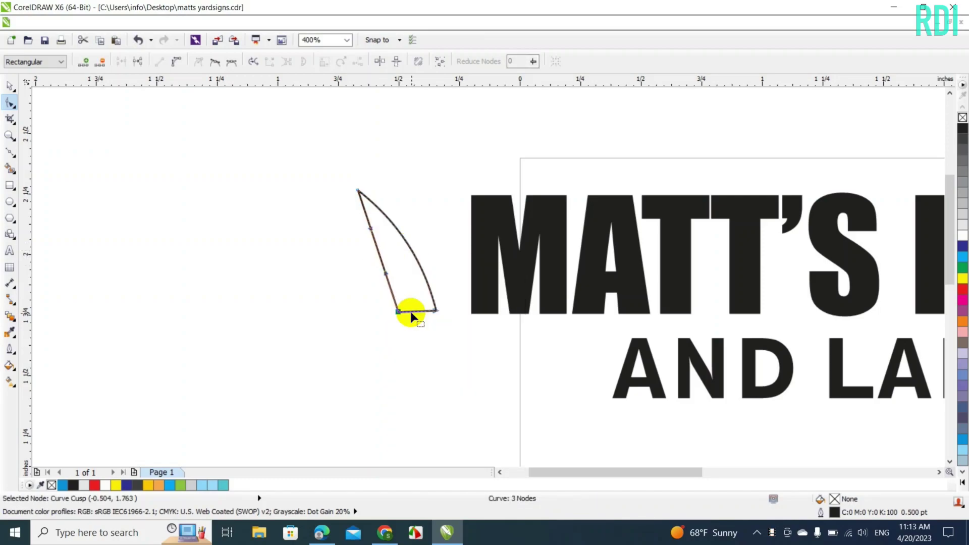
left_click_drag(379, 256, 392, 258)
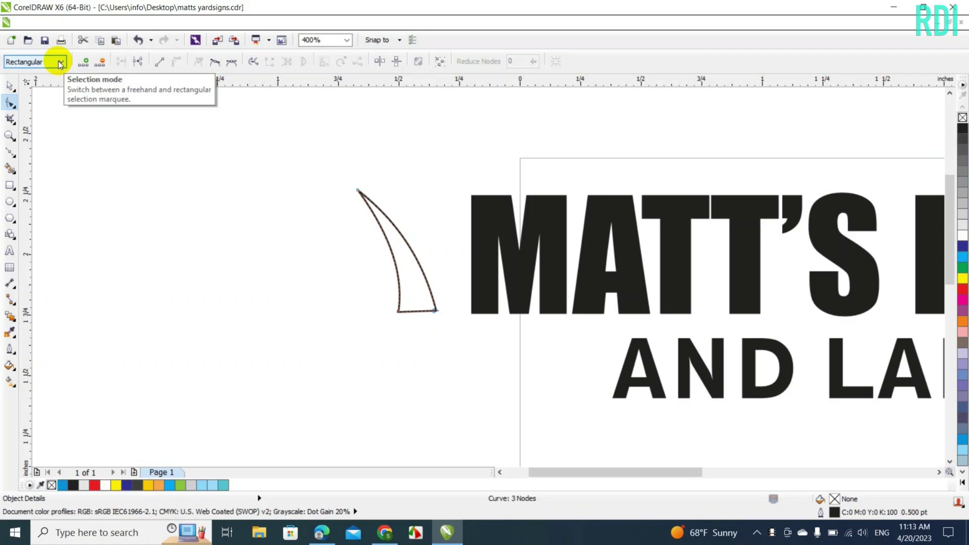
Copy the blade at about 64.9% size to its left and angle its tip down-left
left_click(10, 86)
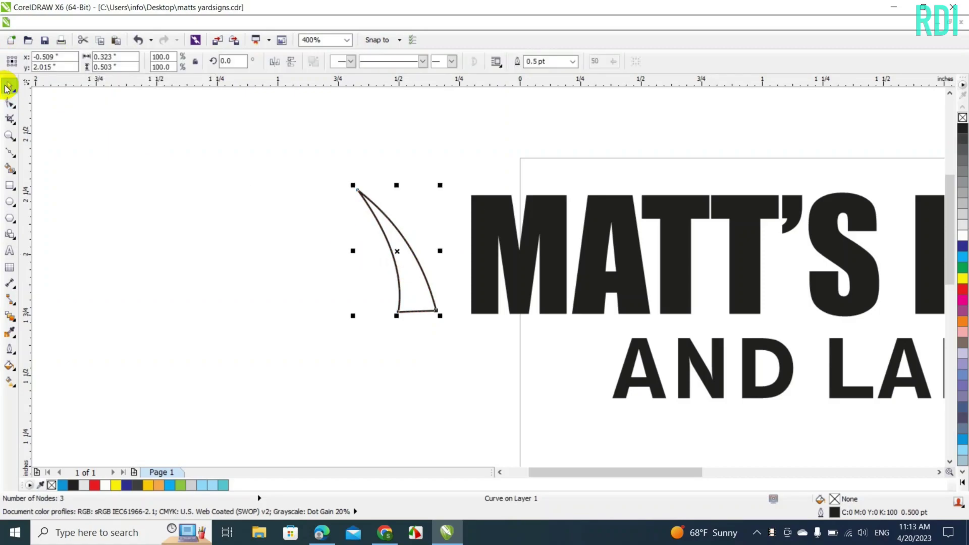
left_click_drag(410, 273, 381, 279)
left_click(393, 301)
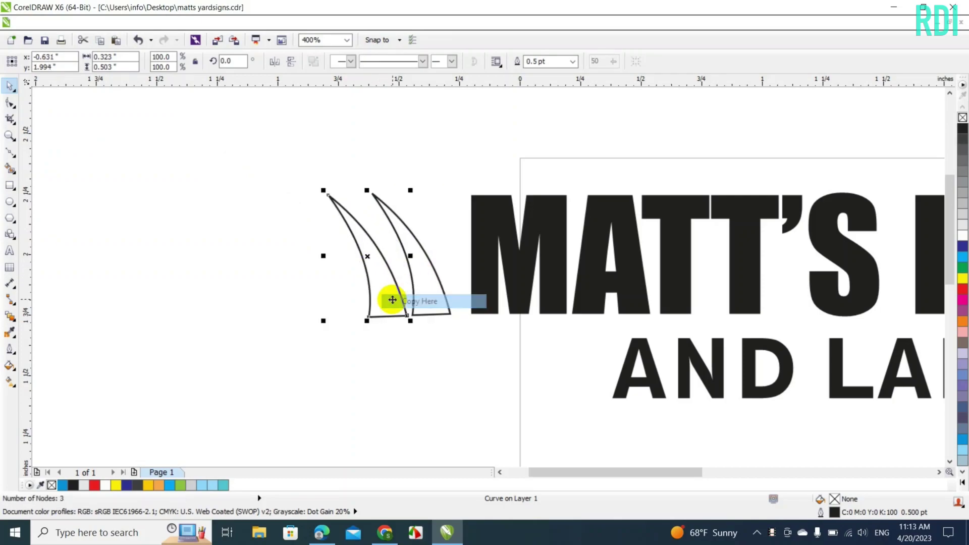
left_click_drag(324, 192, 351, 234)
left_click_drag(391, 283, 387, 286)
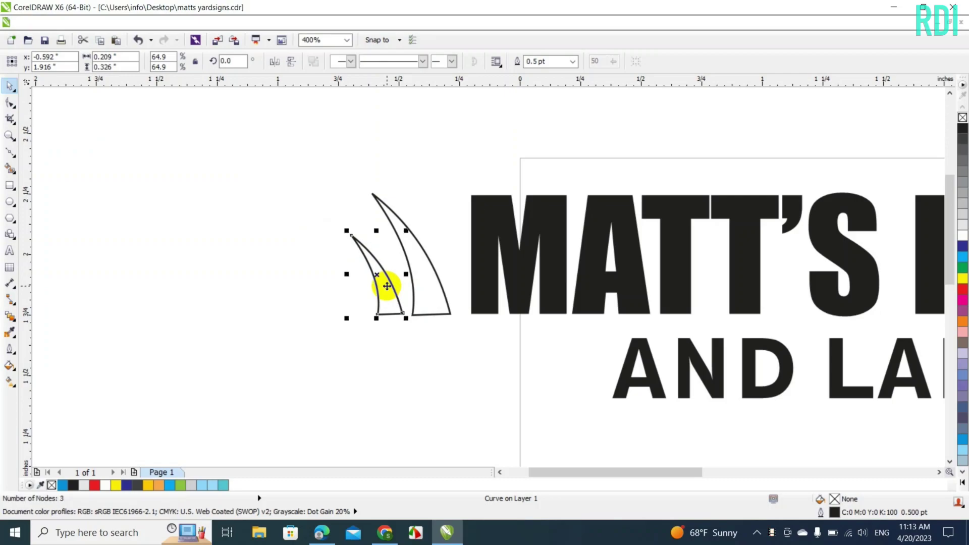
double_click(370, 255)
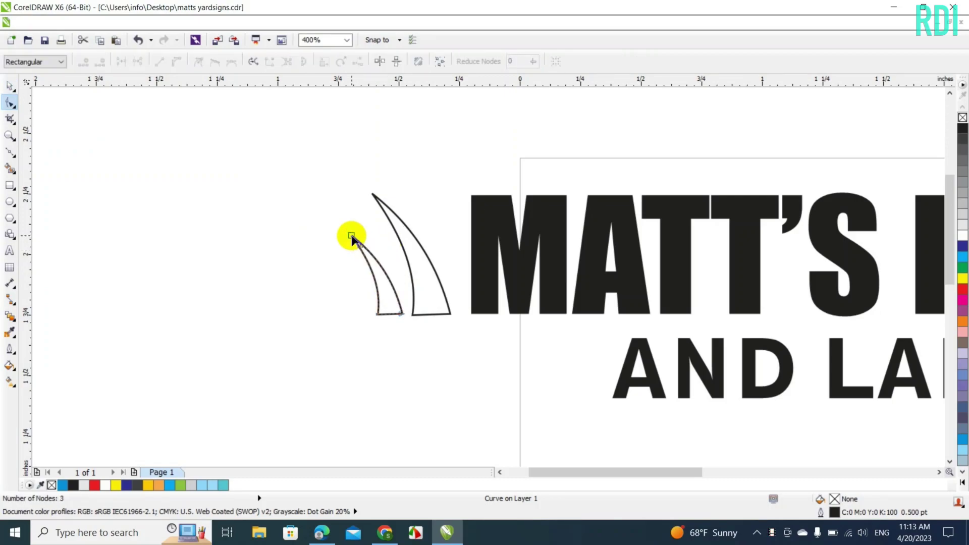
left_click_drag(352, 236, 345, 243)
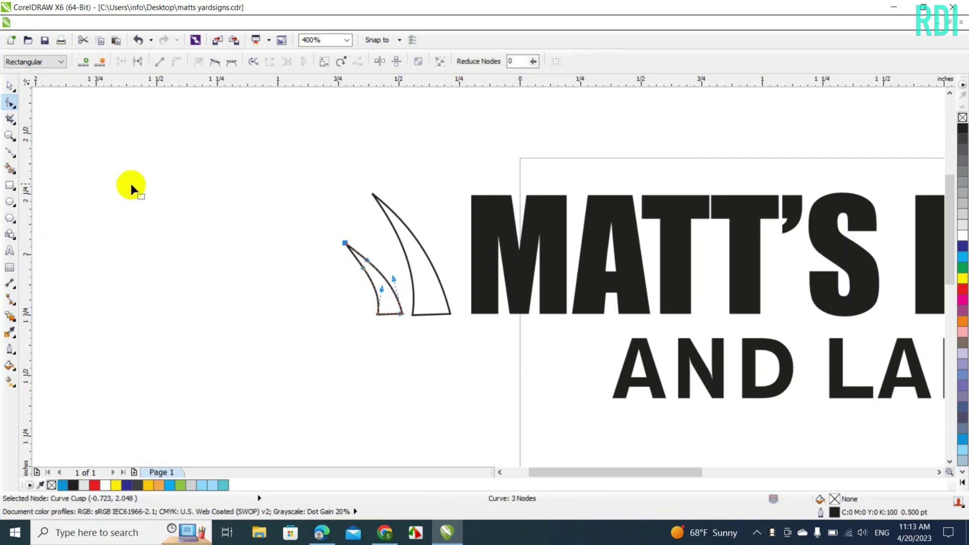
Draw another three-node Bézier triangle further left of the two blades
left_click(11, 87)
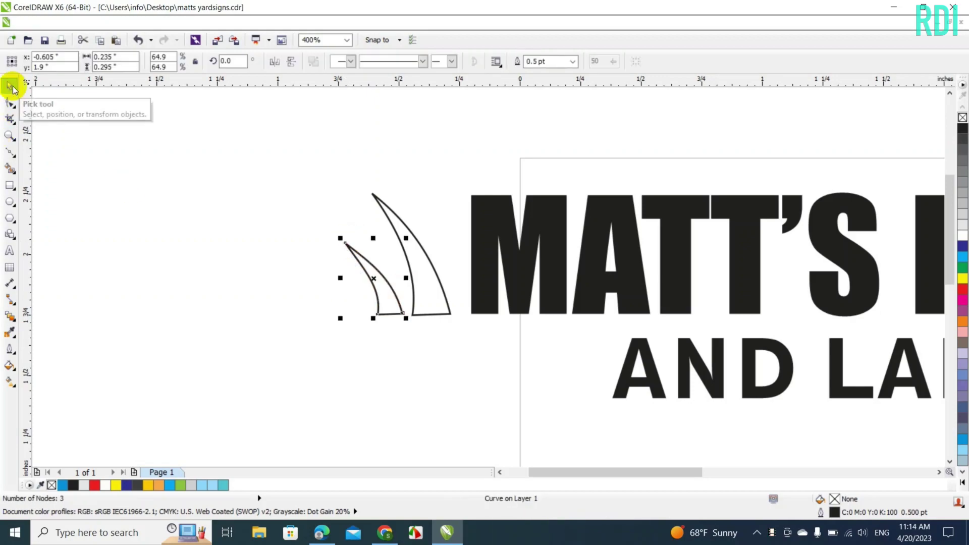
left_click(227, 241)
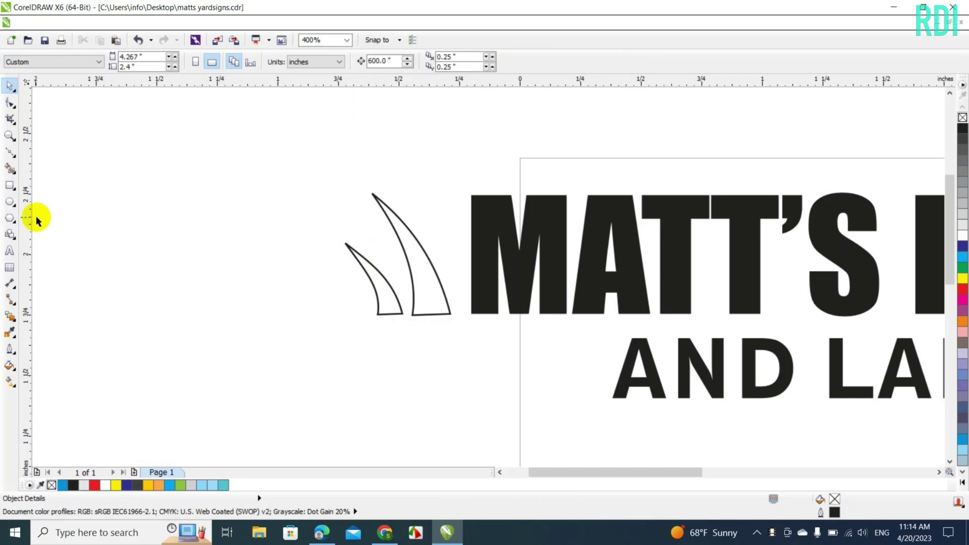
left_click(14, 155)
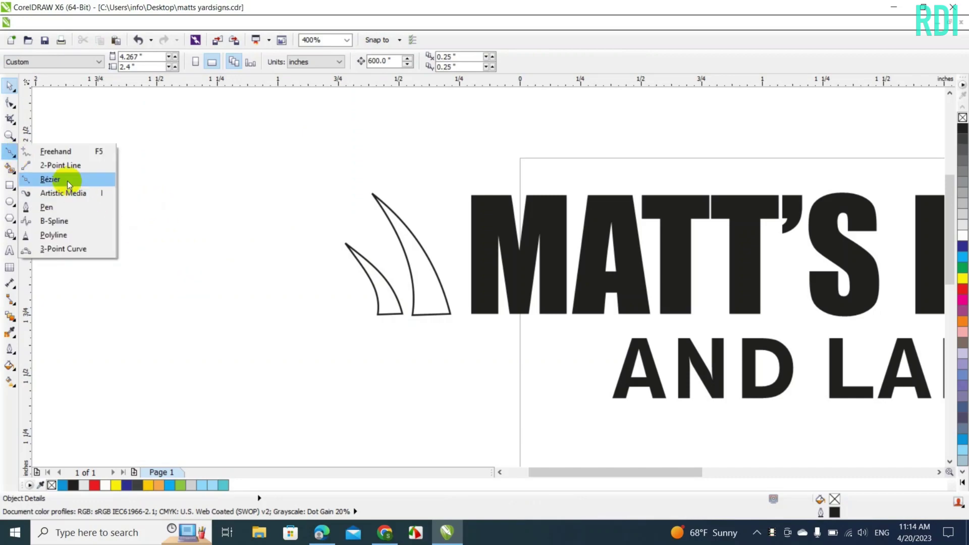
left_click(50, 179)
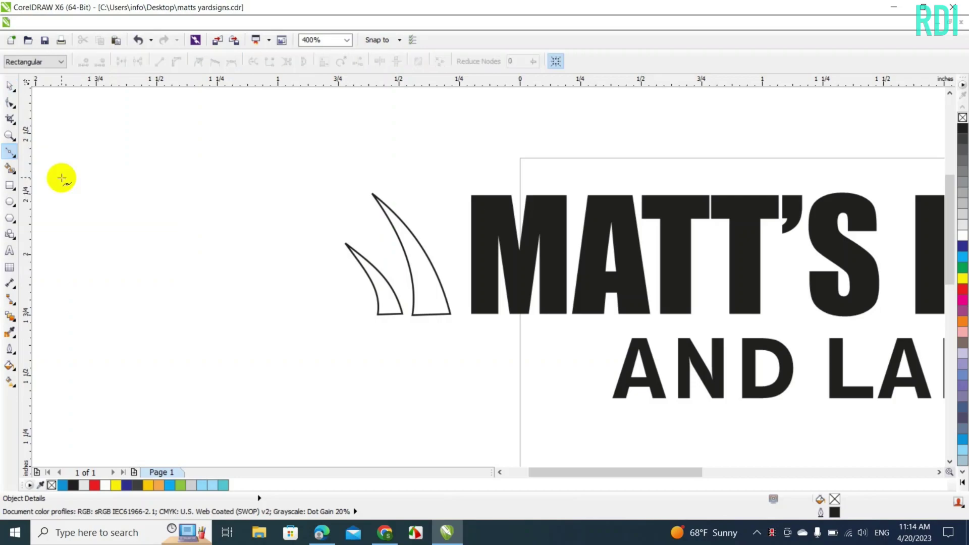
left_click(209, 341)
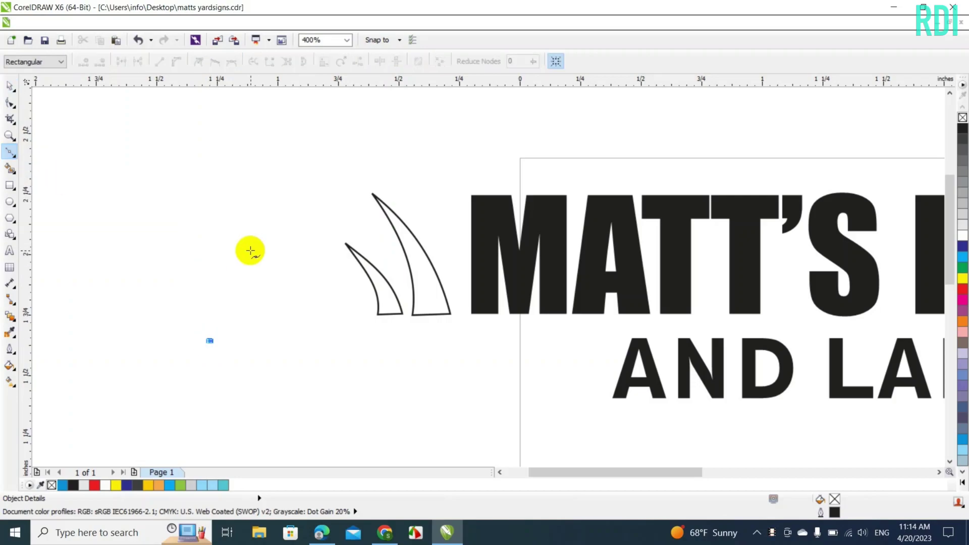
left_click(250, 251)
left_click(171, 192)
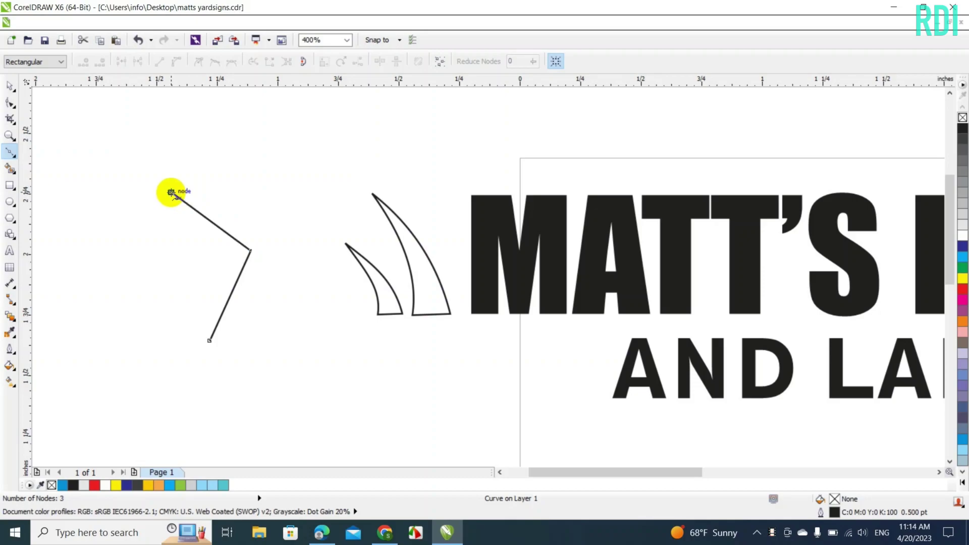
left_click(209, 340)
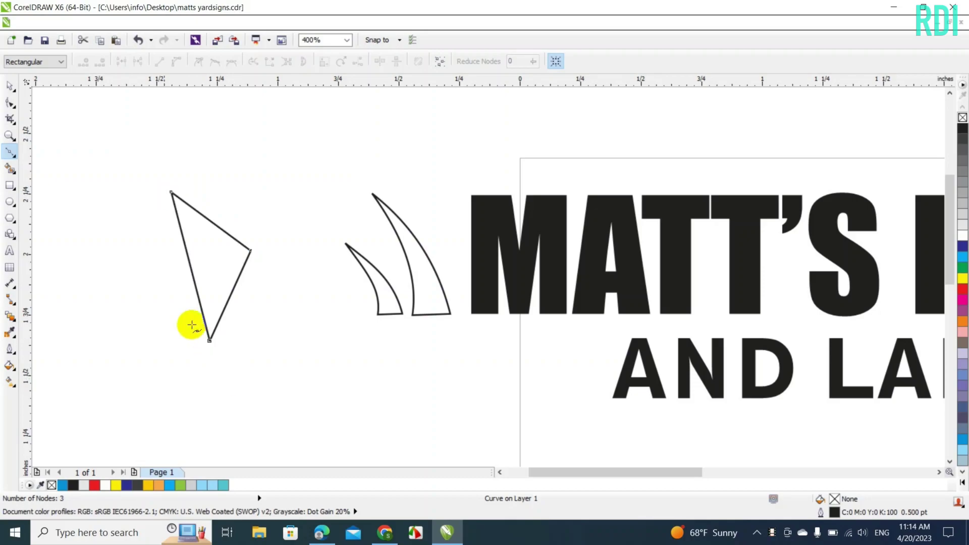
left_click(6, 86)
key("F10")
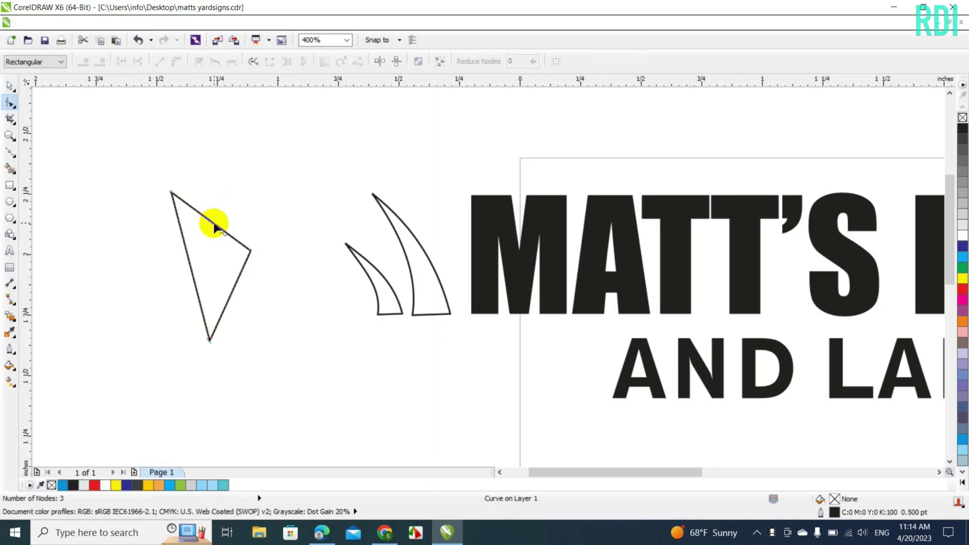
right_click(214, 222)
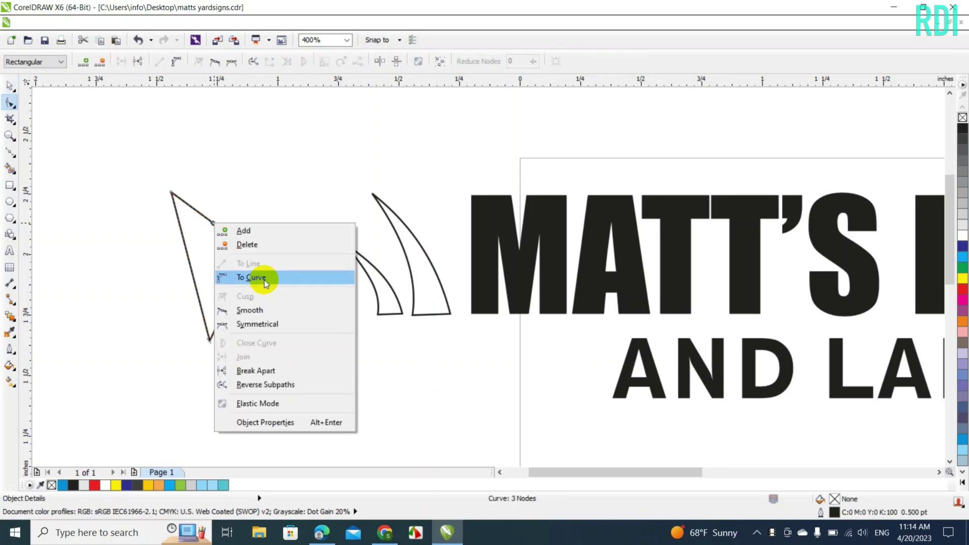
Curve the triangle's top and right edges and delete its right corner node
left_click(265, 280)
left_click(224, 232)
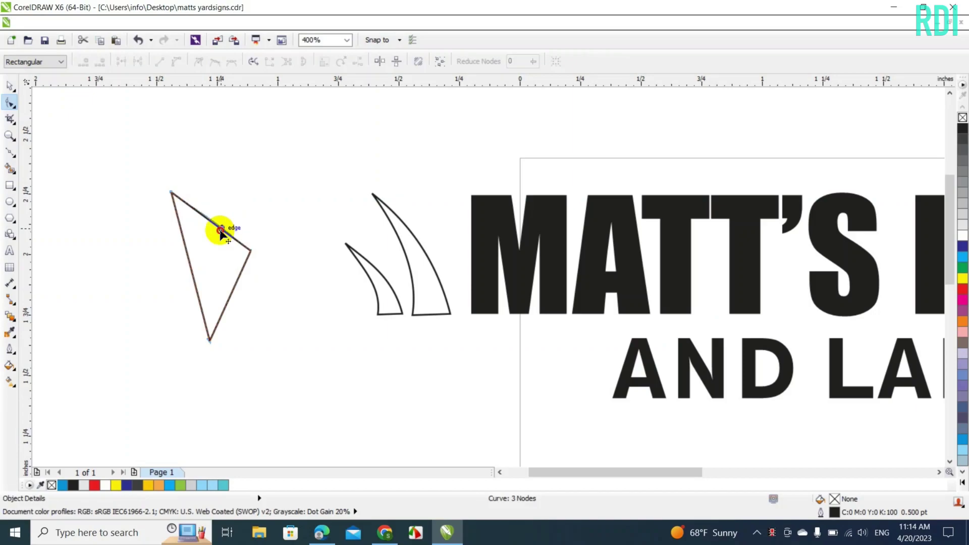
left_click_drag(223, 227, 241, 271)
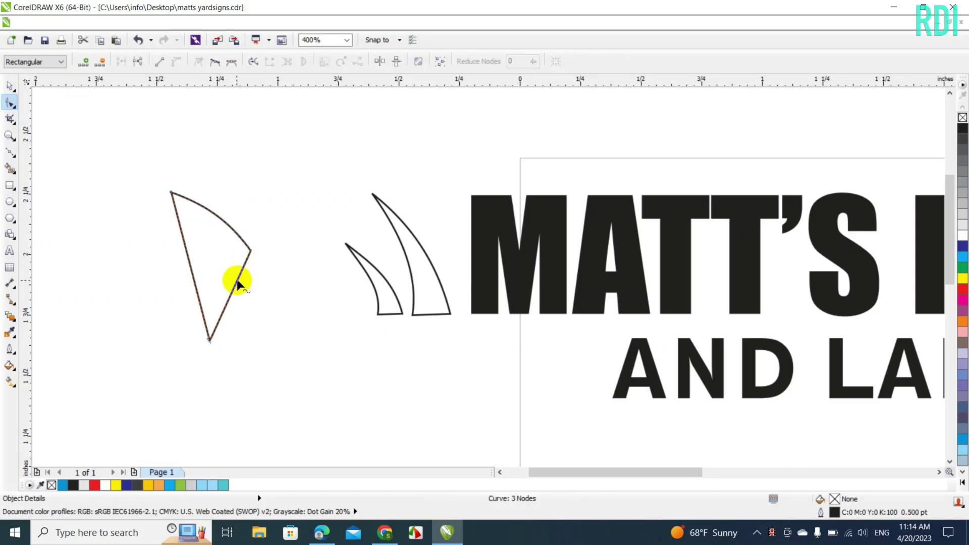
right_click(238, 280)
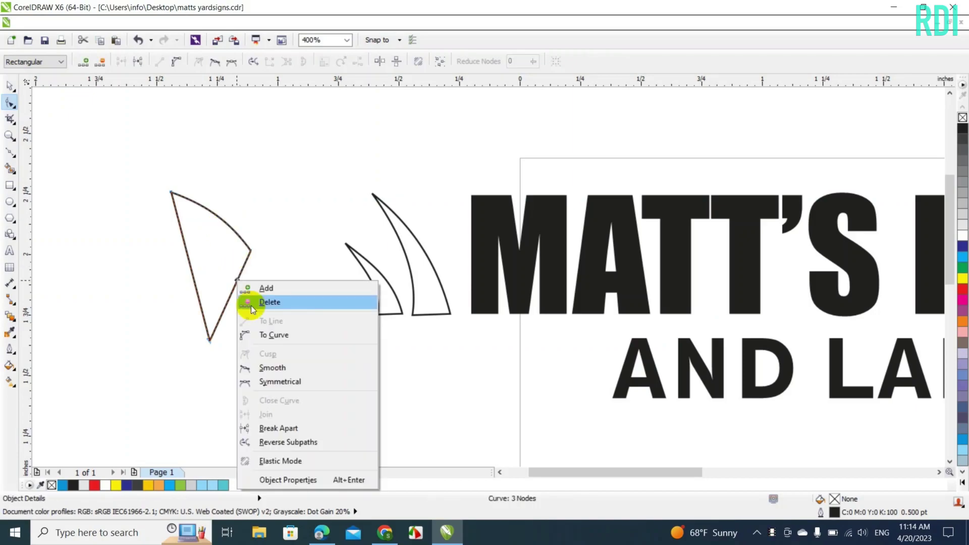
left_click(273, 335)
left_click_drag(228, 301, 252, 265)
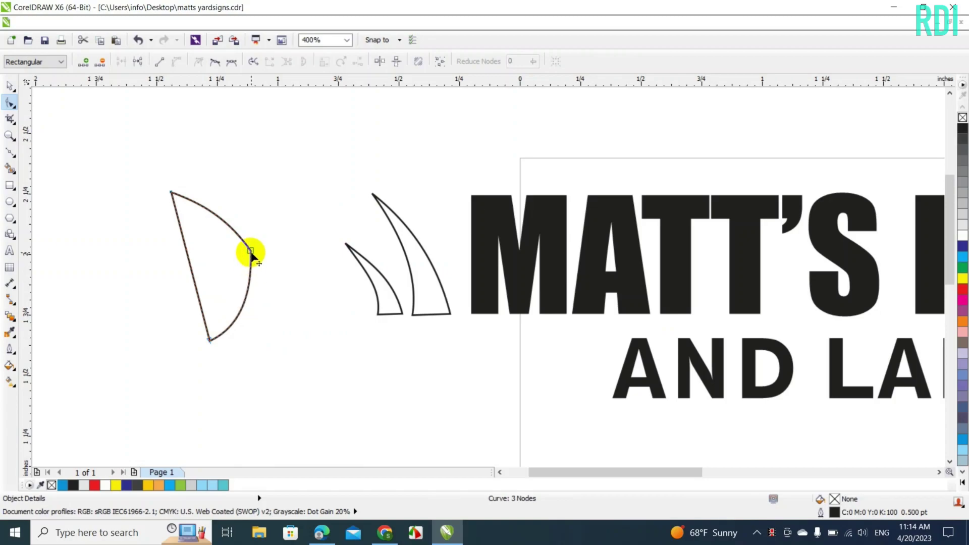
left_click(252, 252)
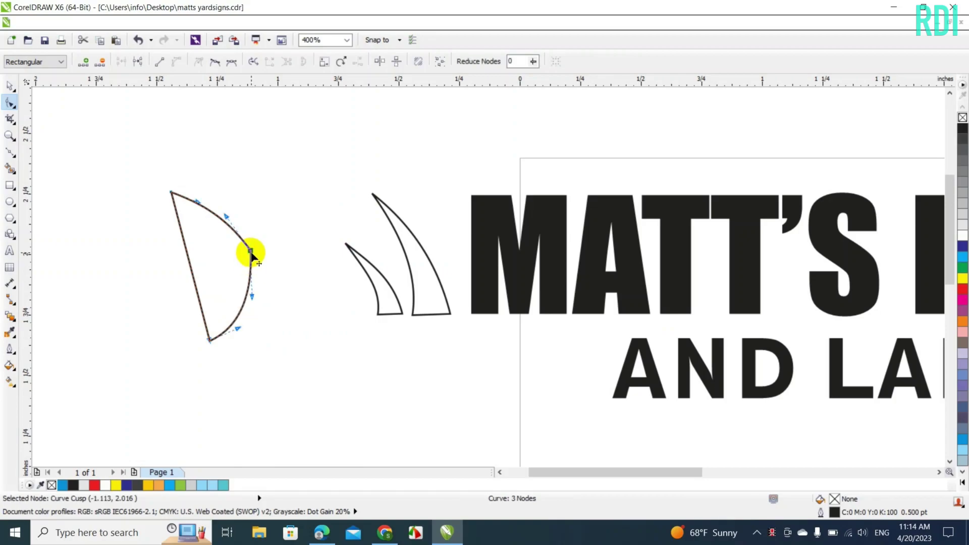
key("Delete")
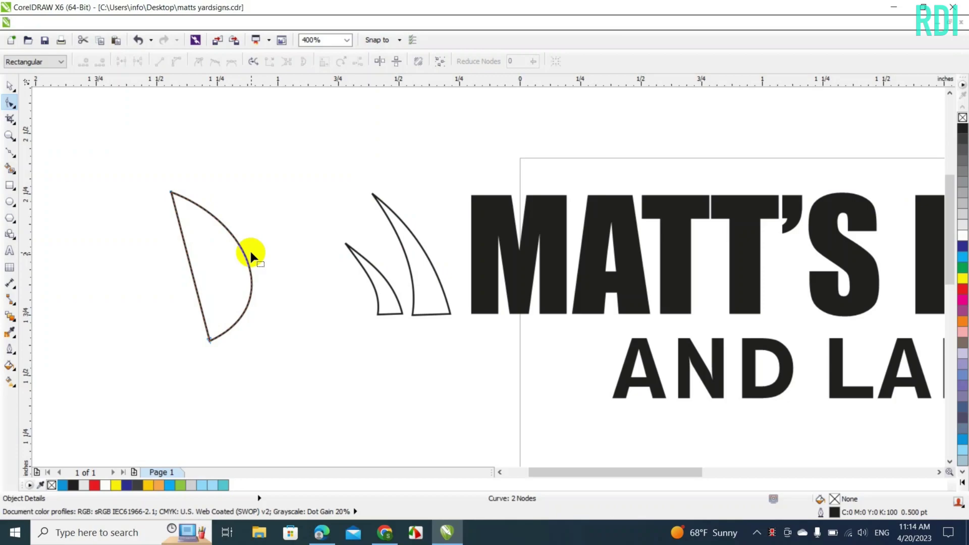
left_click(250, 267)
left_click_drag(250, 267, 244, 259)
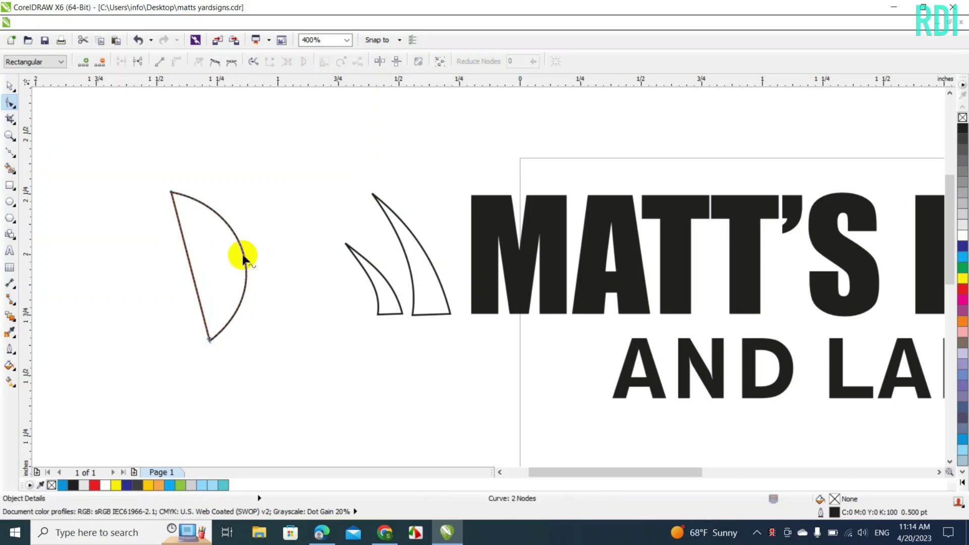
Curve the left edge inward into a crescent and shrink it to about 50.5%
right_click(193, 273)
key("Escape")
right_click(193, 274)
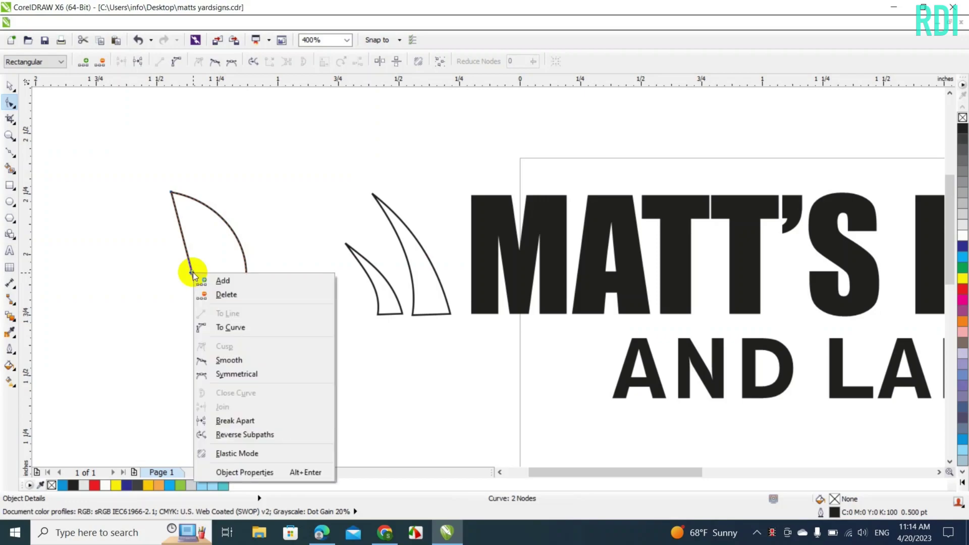
left_click(217, 327)
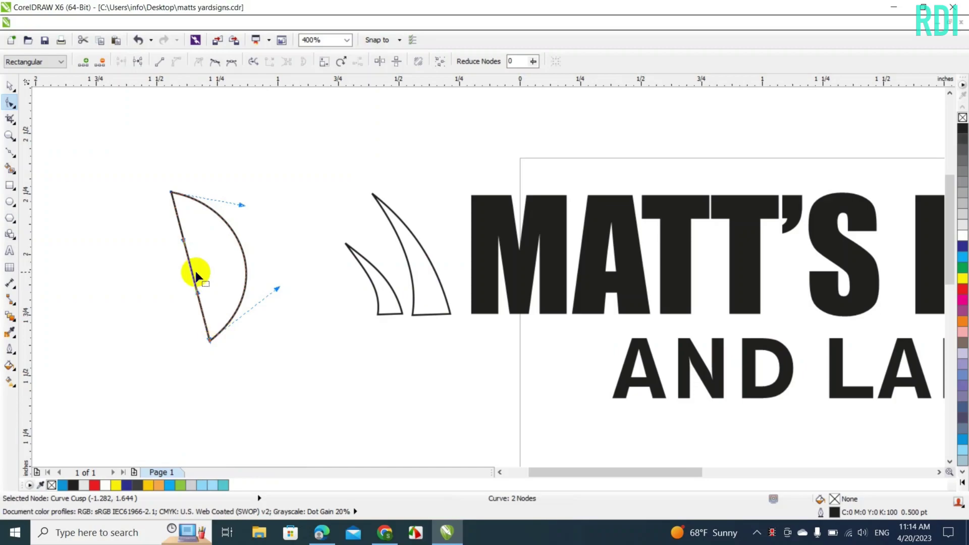
left_click_drag(190, 270, 208, 268)
left_click(9, 86)
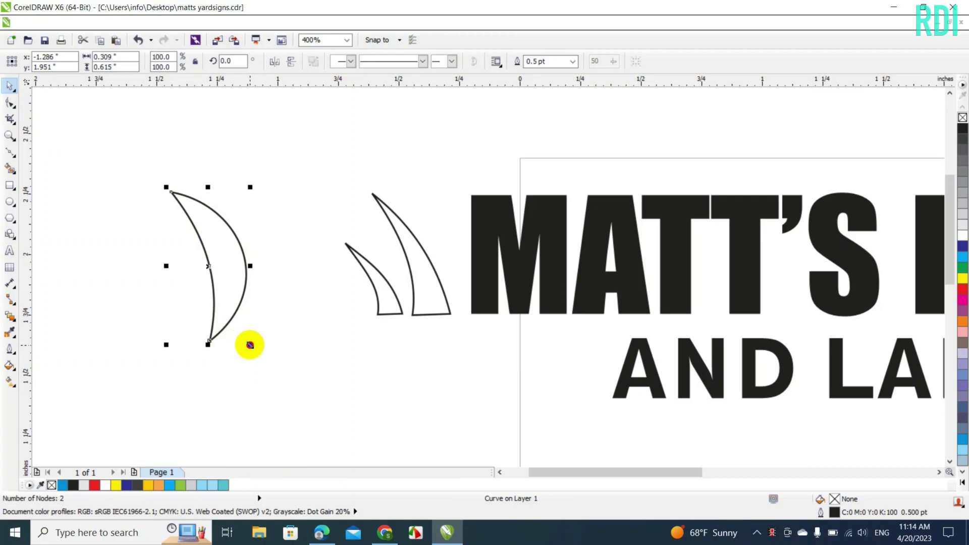
left_click_drag(250, 344, 213, 315)
Rotate the crescent about 22.4°, place it beside the blades, and stretch its tips
left_click(188, 226)
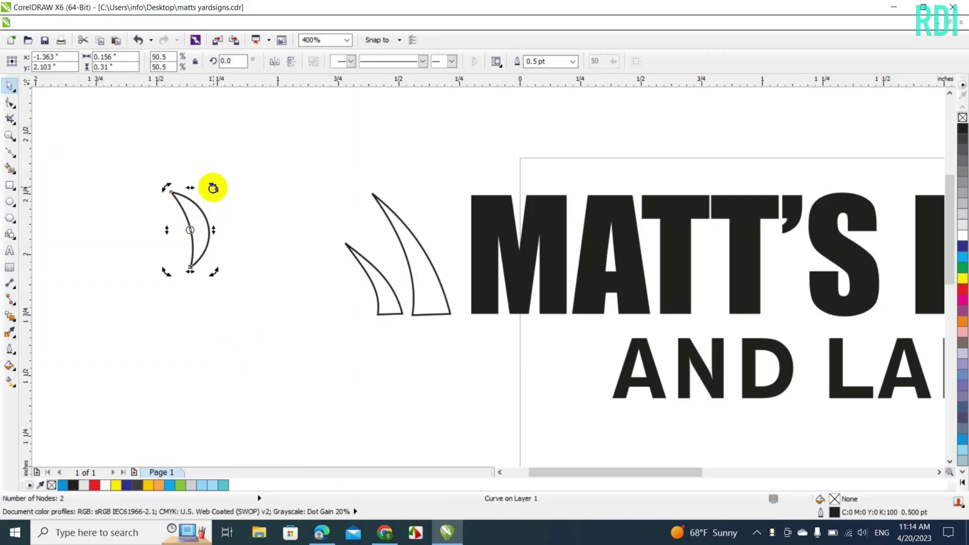
left_click_drag(214, 188, 196, 185)
left_click(188, 215)
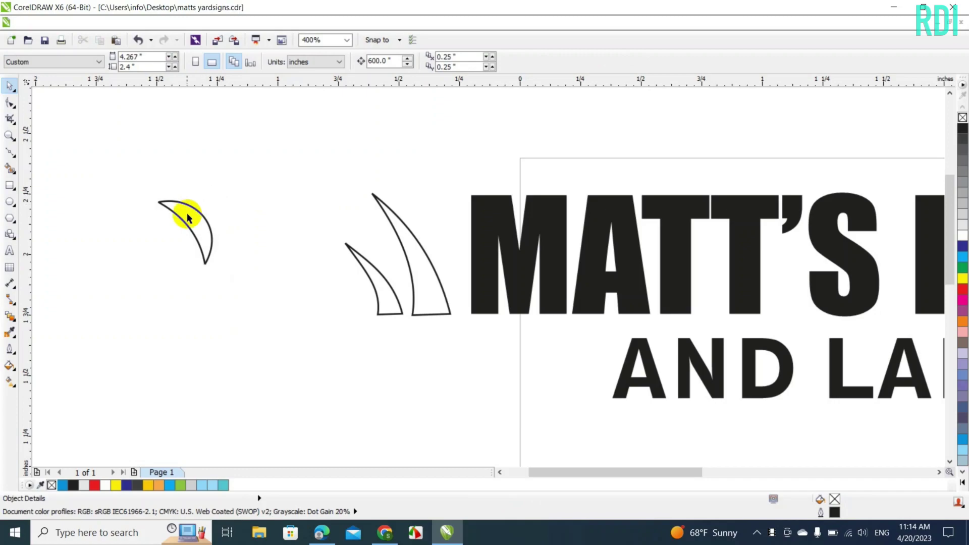
left_click_drag(187, 219, 425, 210)
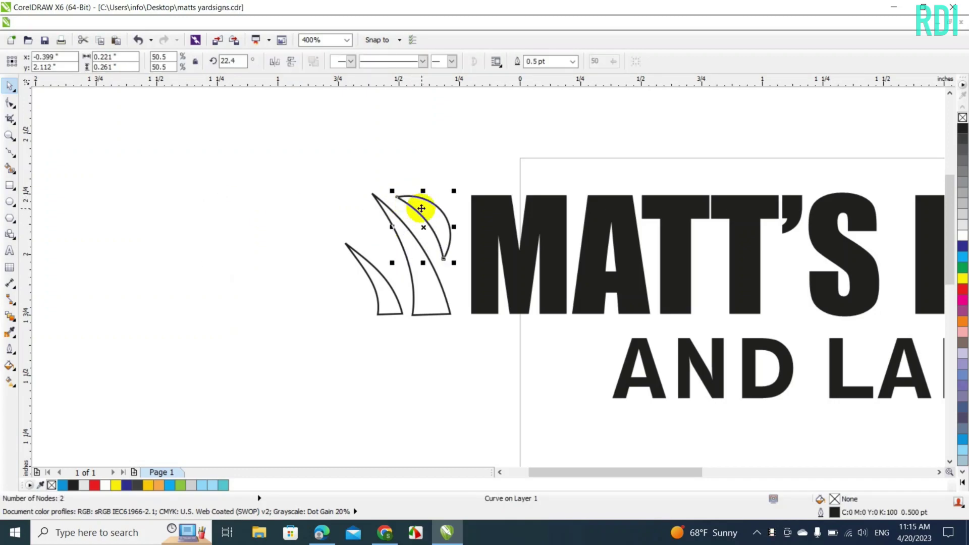
key("F10")
left_click_drag(398, 198, 396, 185)
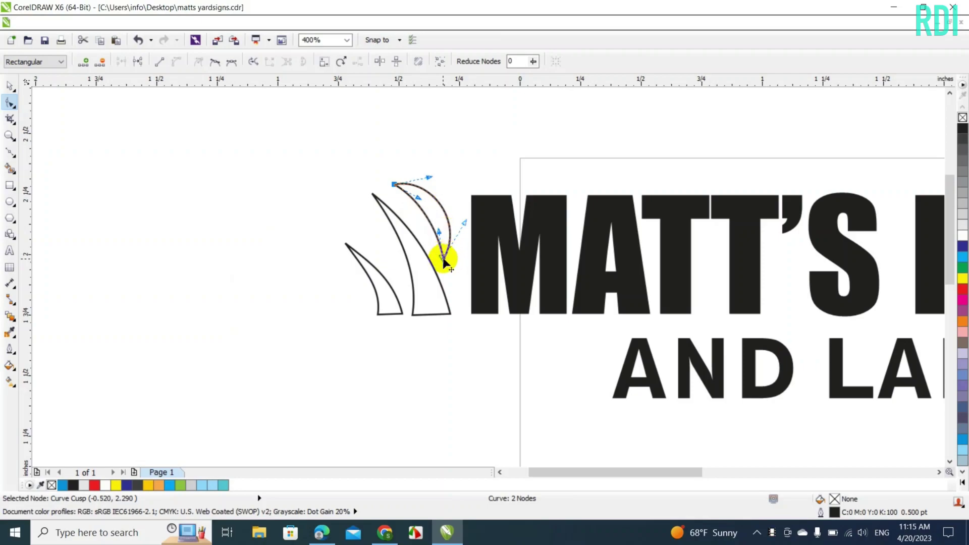
left_click_drag(443, 258, 449, 265)
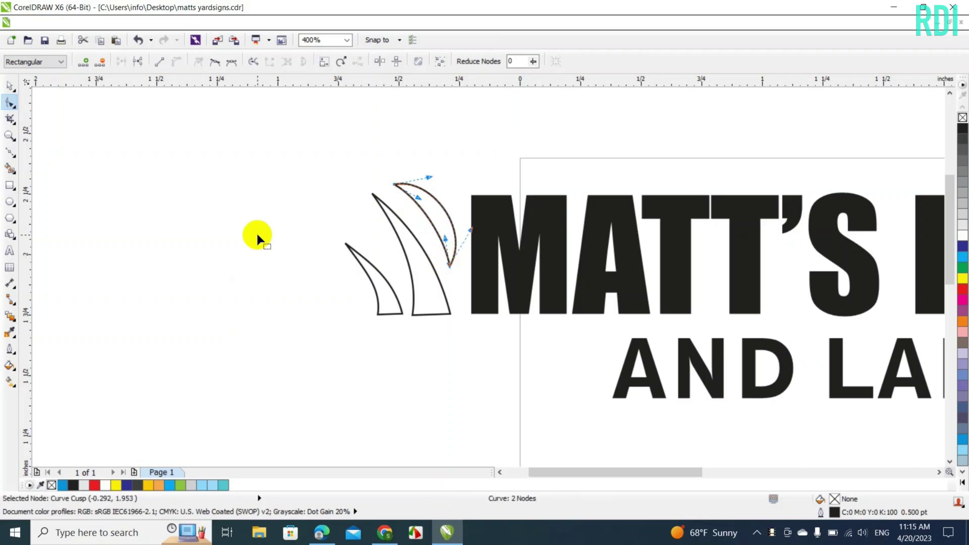
Drop a resized copy of the crescent at the far left
left_click(9, 86)
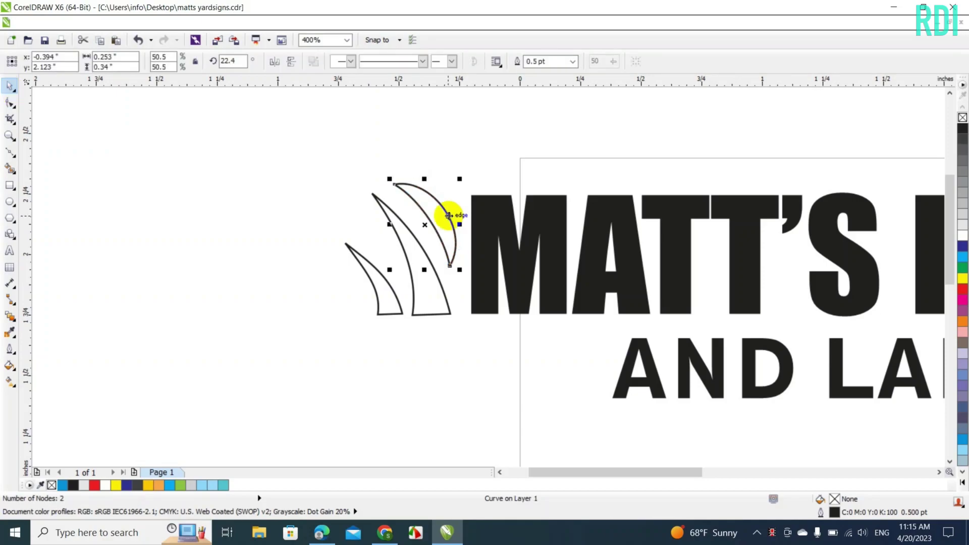
left_click_drag(443, 216, 381, 218)
left_click(401, 241)
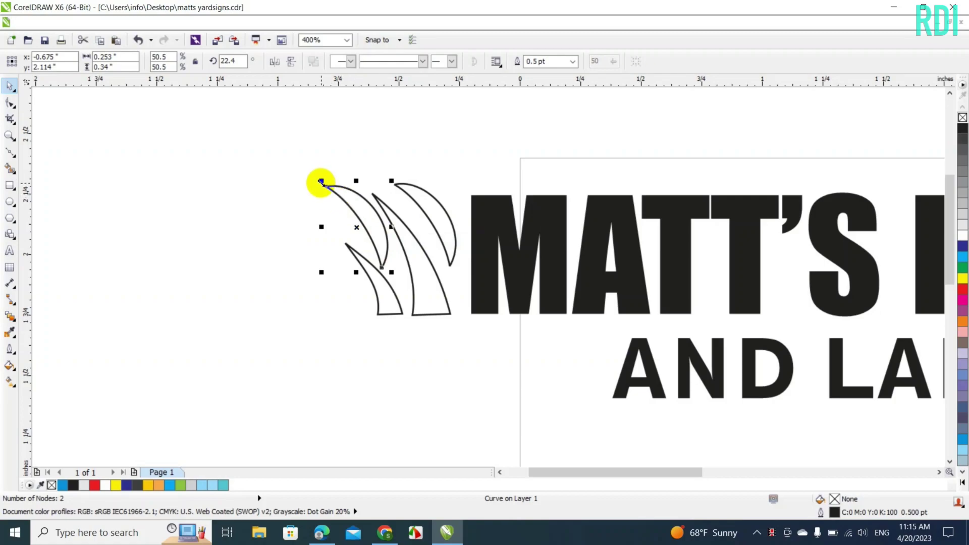
left_click_drag(321, 180, 372, 242)
Move the four grass blades right of CARE, mirror them horizontally, and combine into one curve
scroll(372, 243, "down", 2)
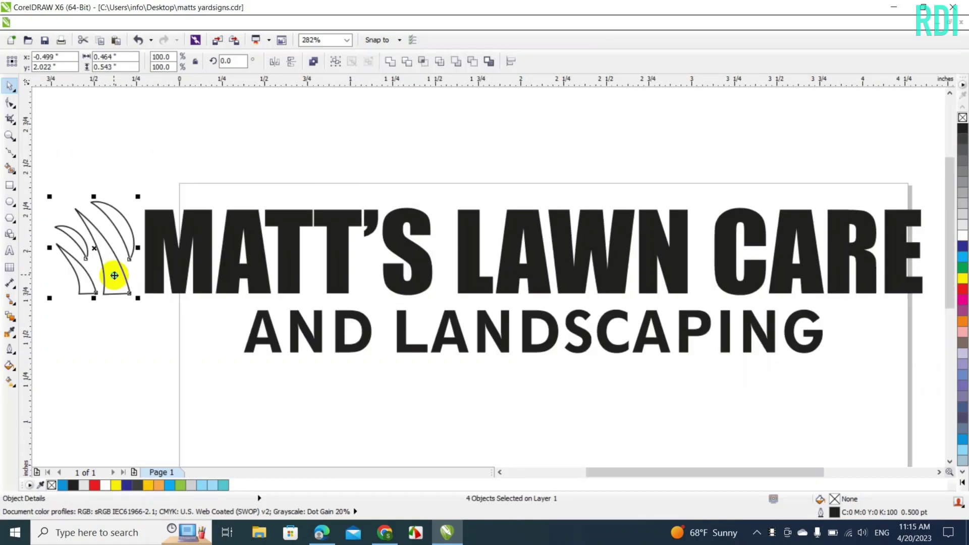
left_click_drag(115, 276, 794, 274)
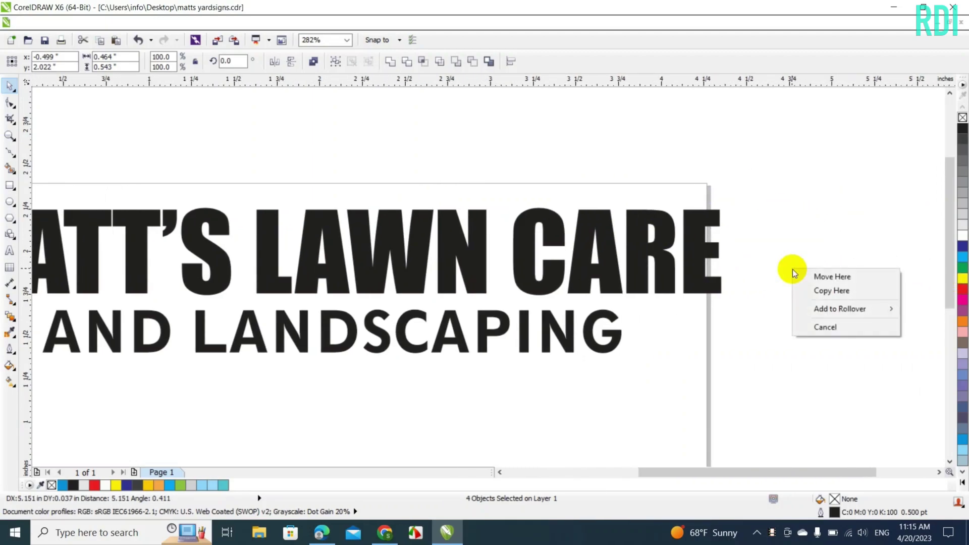
left_click(804, 290)
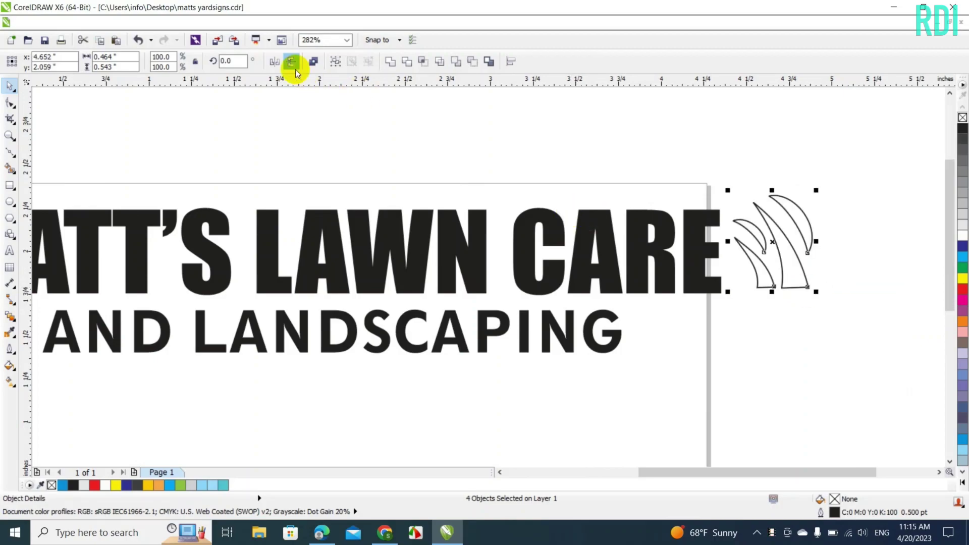
left_click(275, 61)
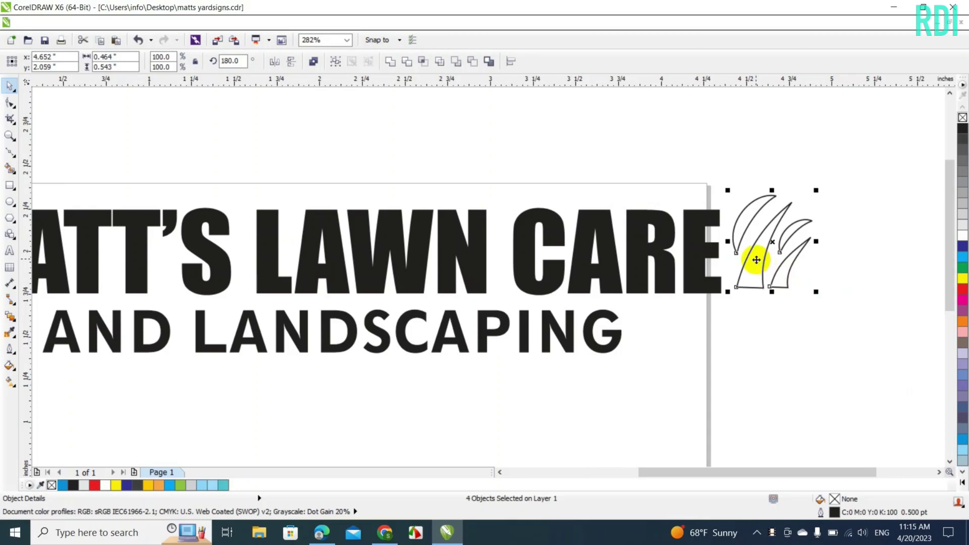
left_click_drag(754, 259, 750, 265)
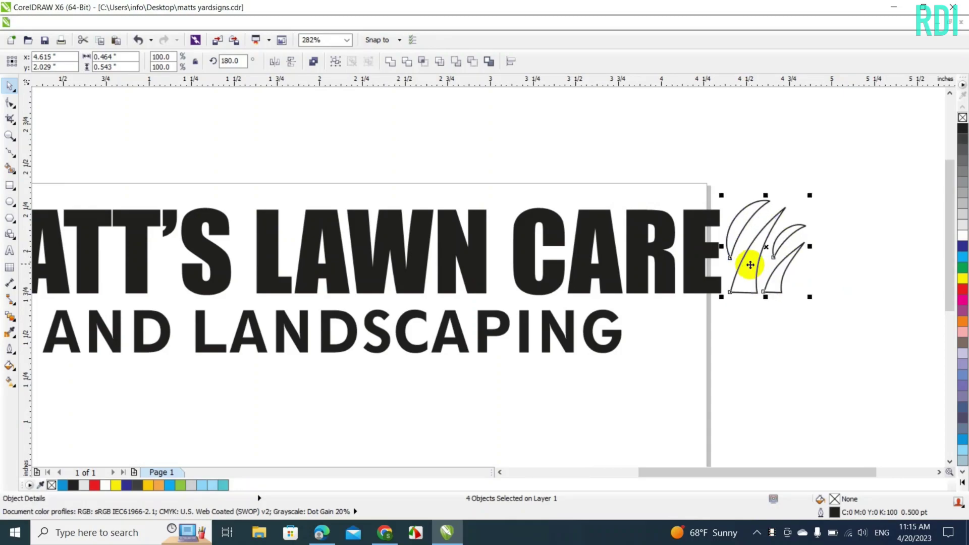
key("ctrl+l")
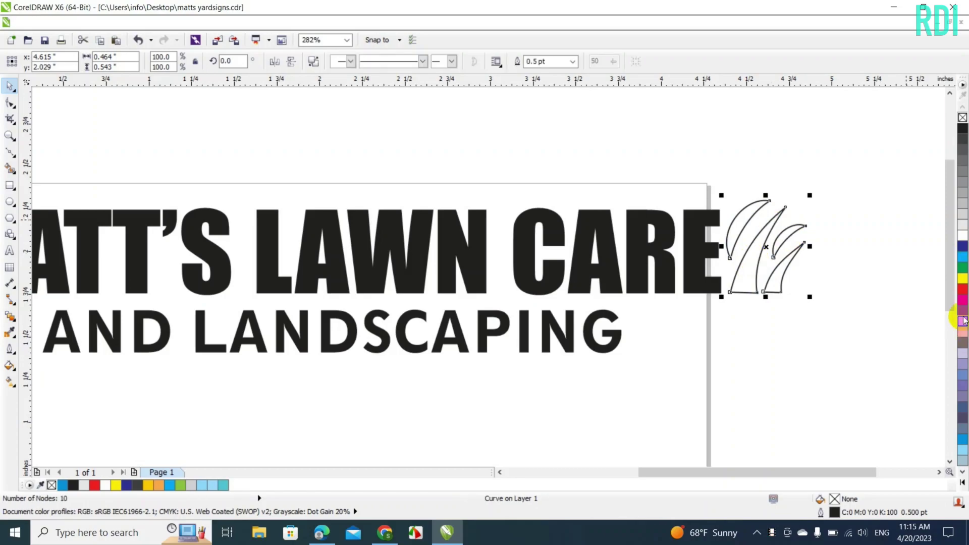
Fill the right grass shape and the MATT'S LAWN CARE text green, removing the grass outline
left_click(963, 268)
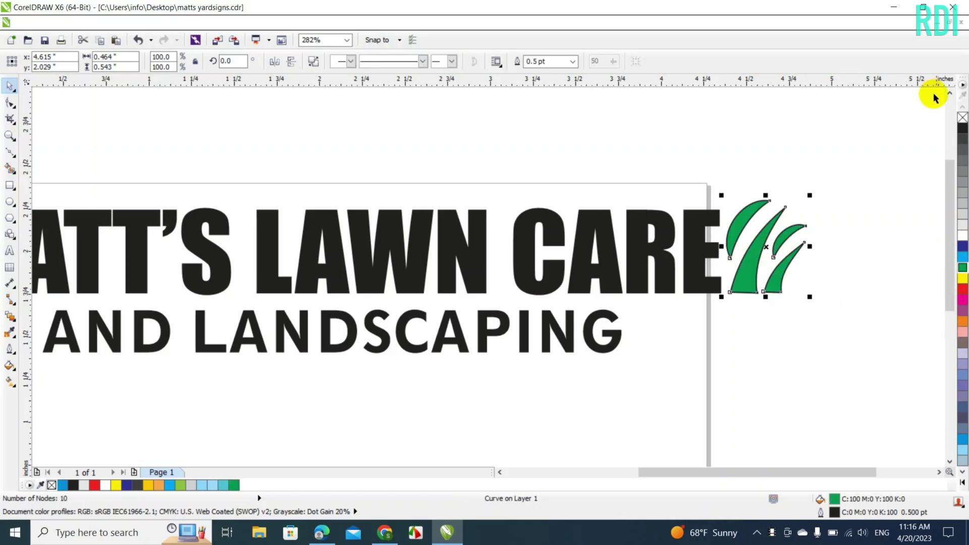
right_click(963, 119)
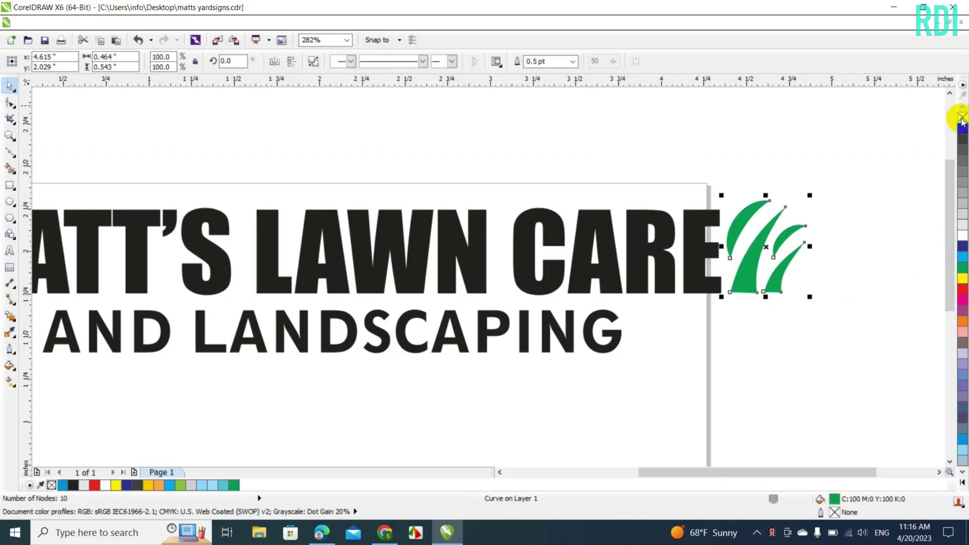
left_click(693, 259)
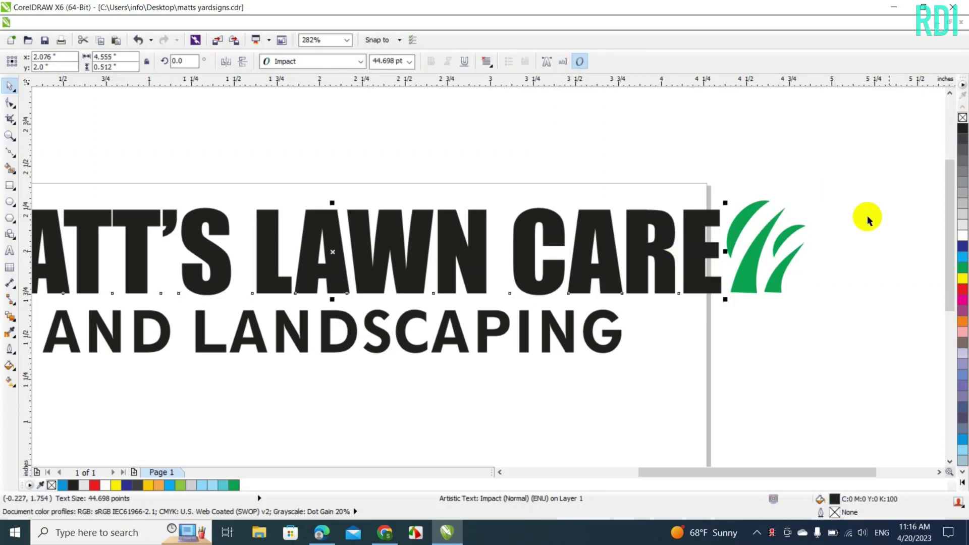
left_click(963, 268)
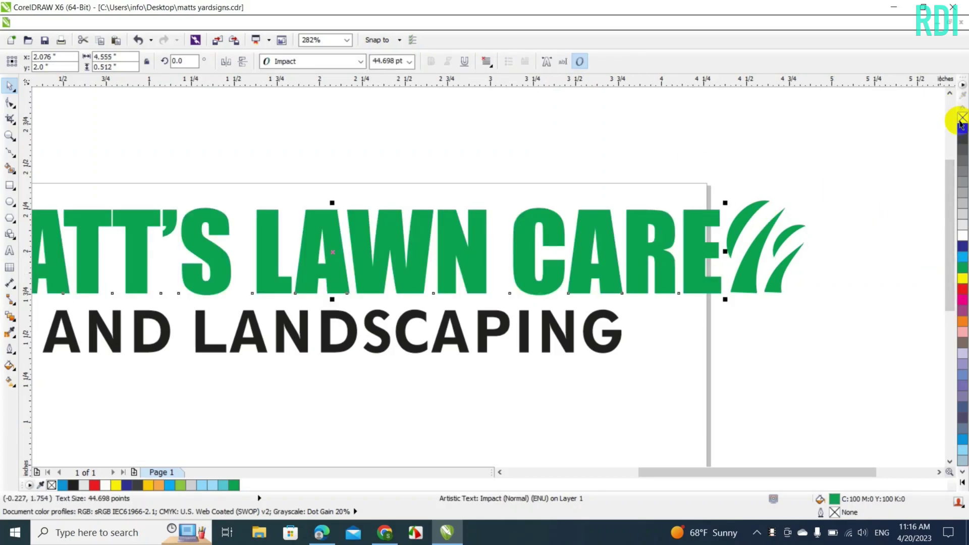
left_click(630, 469)
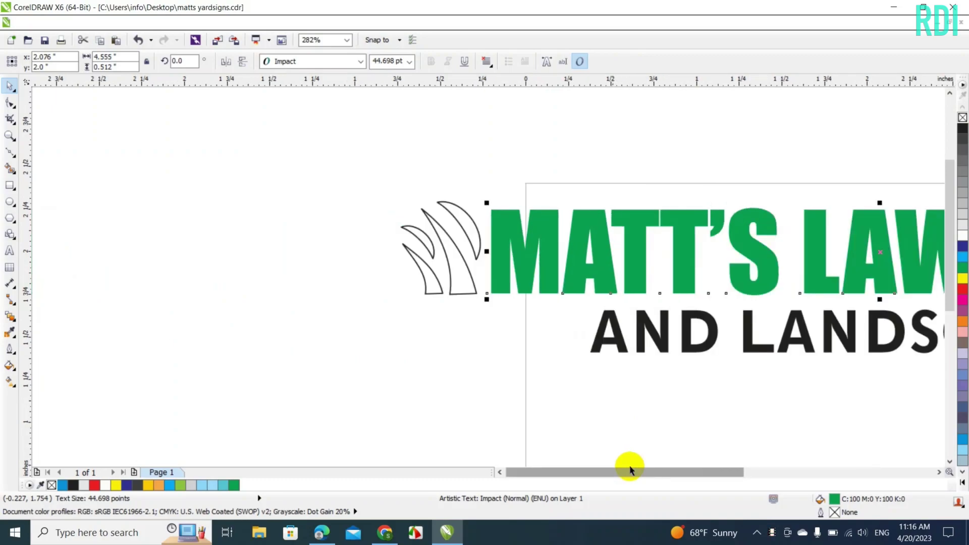
left_click(332, 144)
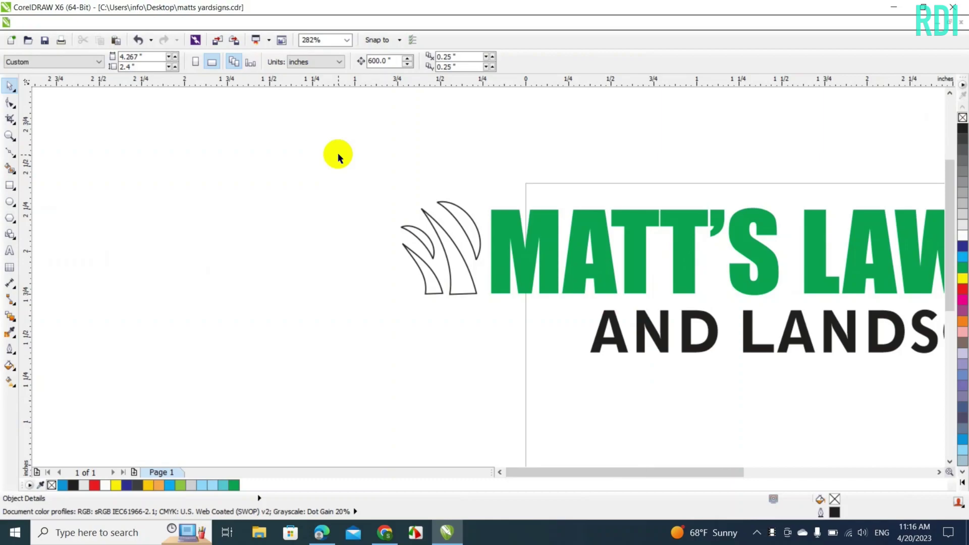
Fill the four left grass blades green and remove their black outlines
left_click_drag(338, 154, 493, 334)
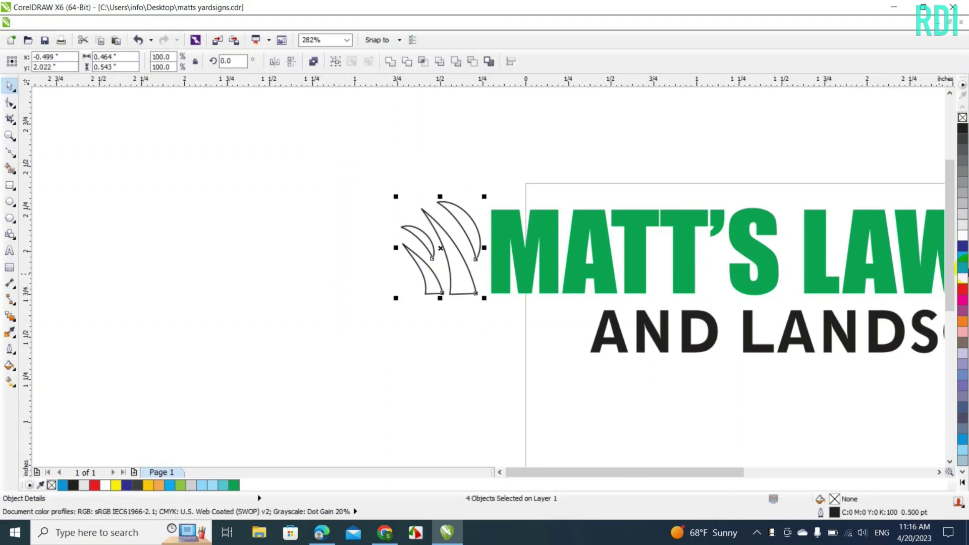
left_click(964, 259)
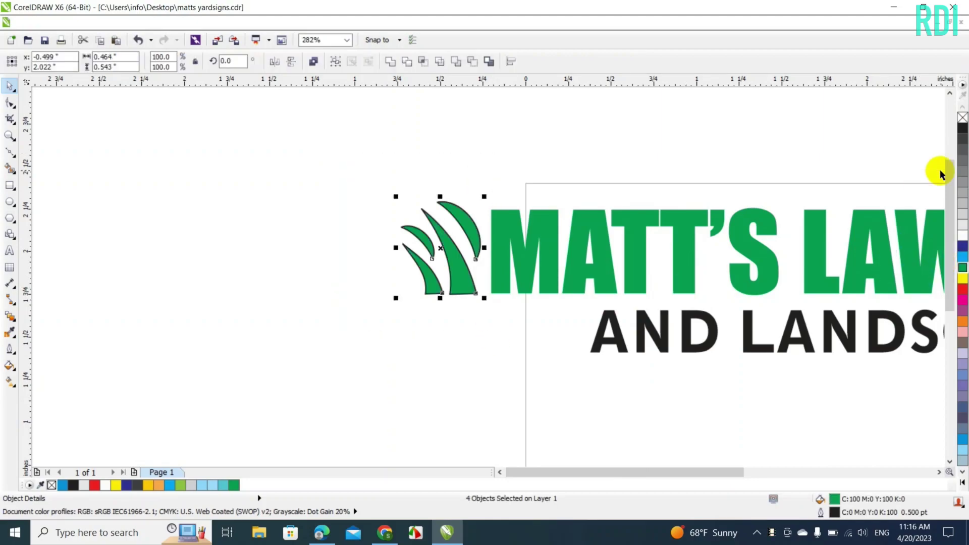
right_click(963, 119)
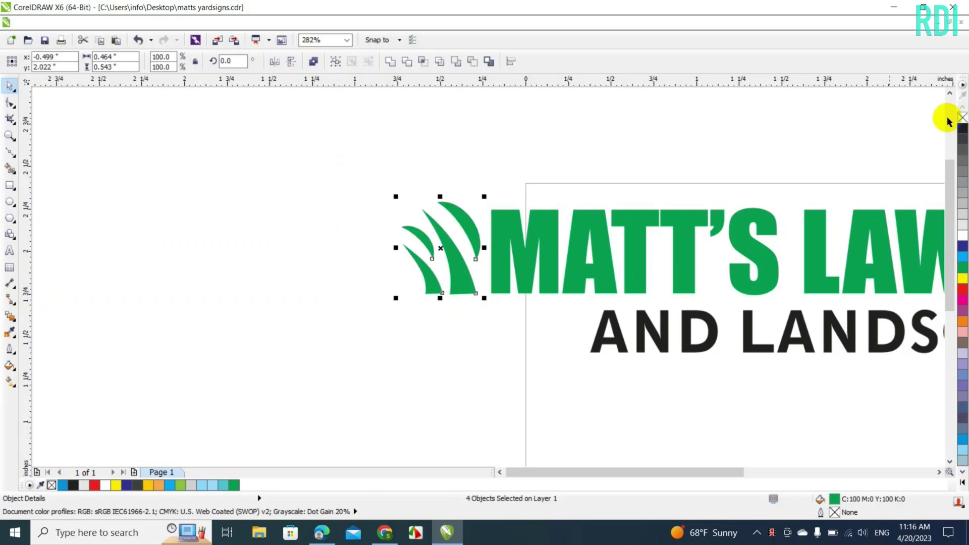
left_click(699, 141)
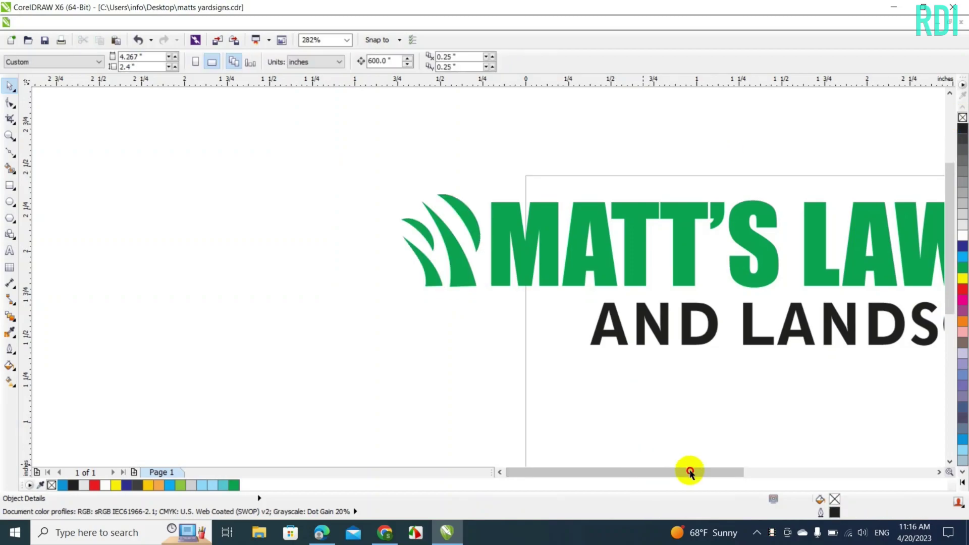
Recolour MATT'S LAWN CARE and both grass sets to the light green R140 G198 B62
scroll(689, 471, "down", 1)
scroll(692, 470, "right", 1)
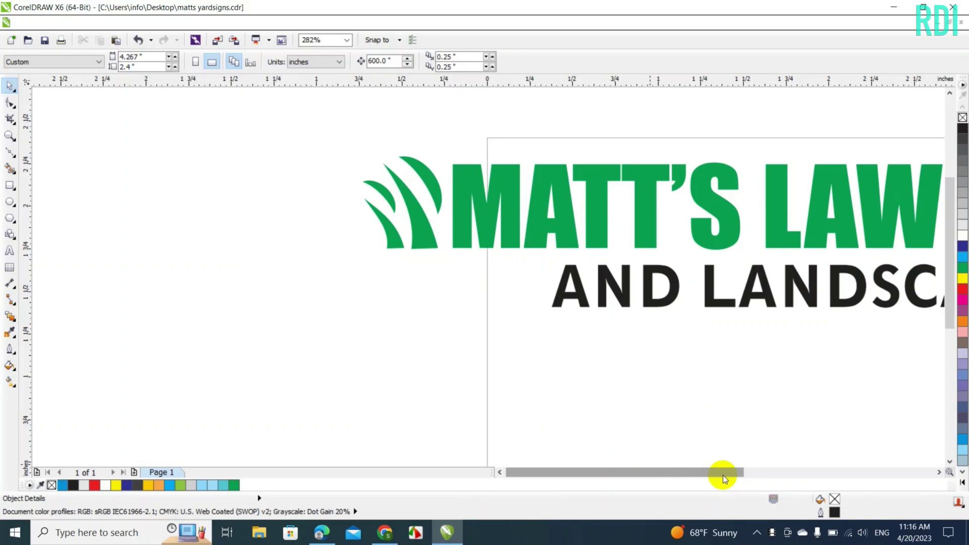
scroll(723, 474, "right", 1)
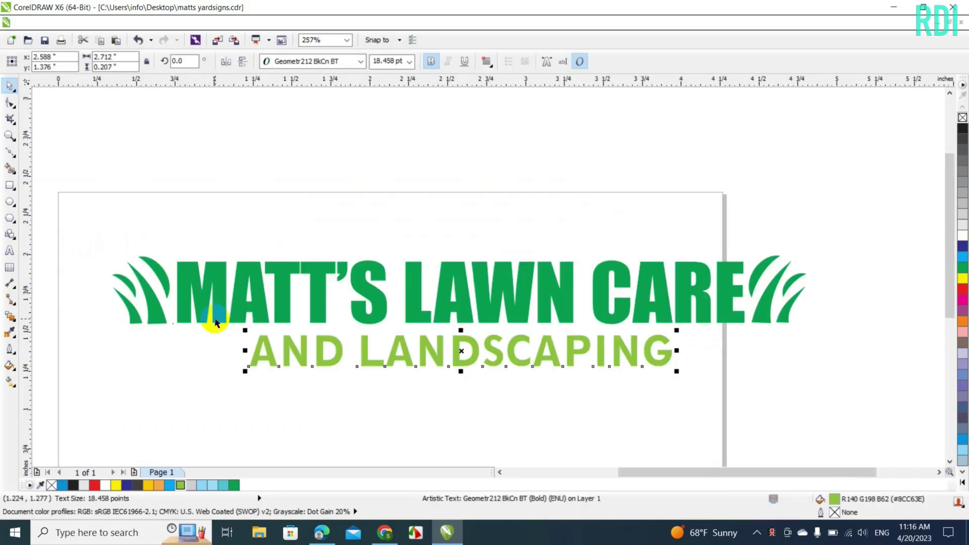
left_click(104, 218)
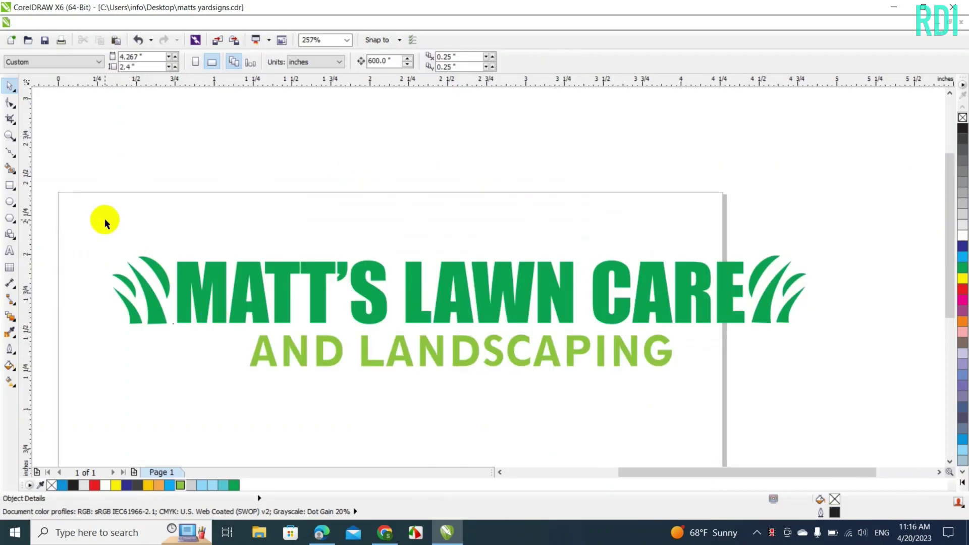
left_click_drag(105, 219, 820, 346)
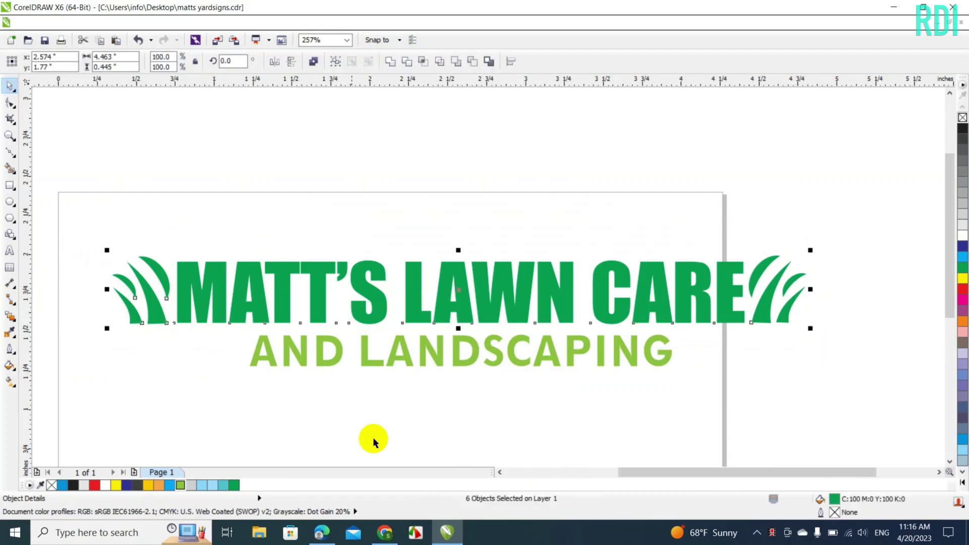
left_click(181, 486)
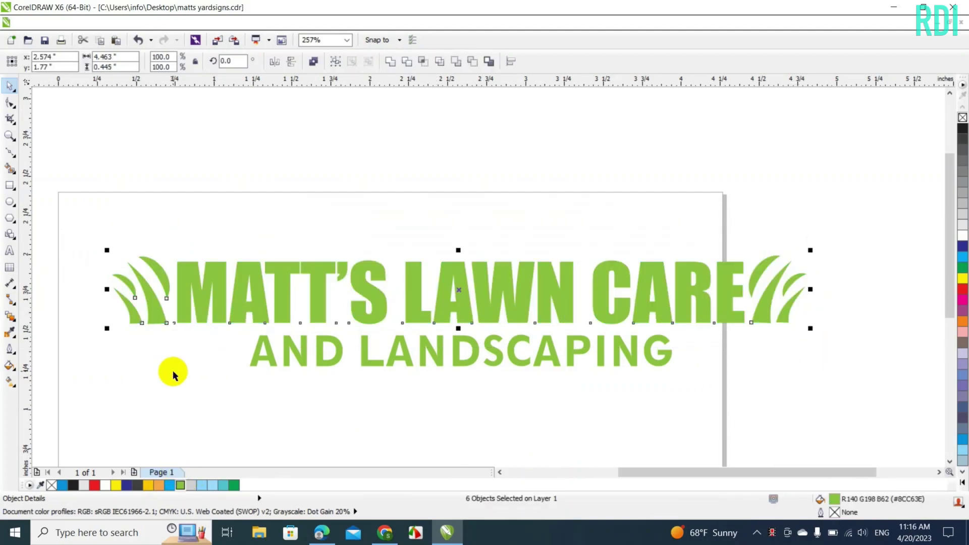
left_click(86, 253)
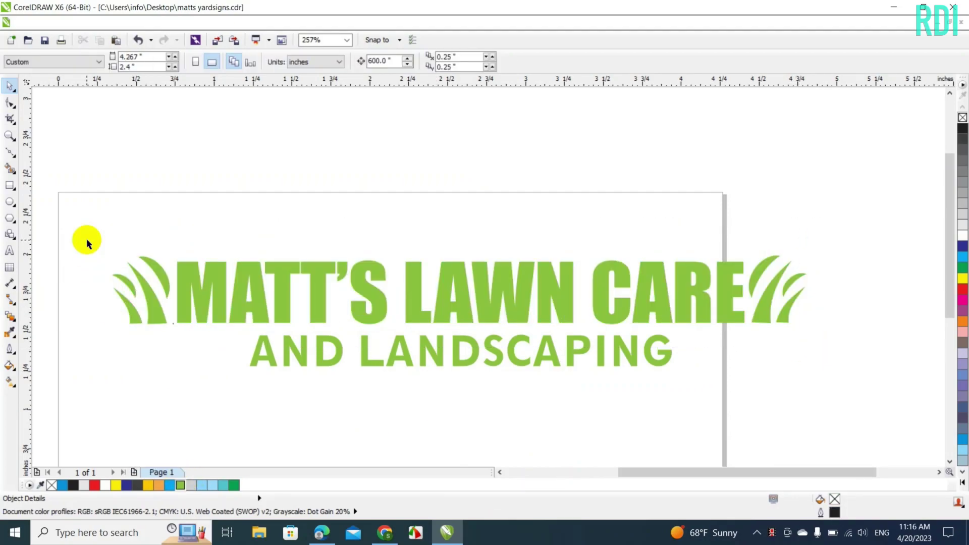
Select every logo object and open the Contour docker from Window > Dockers
left_click_drag(86, 239, 831, 401)
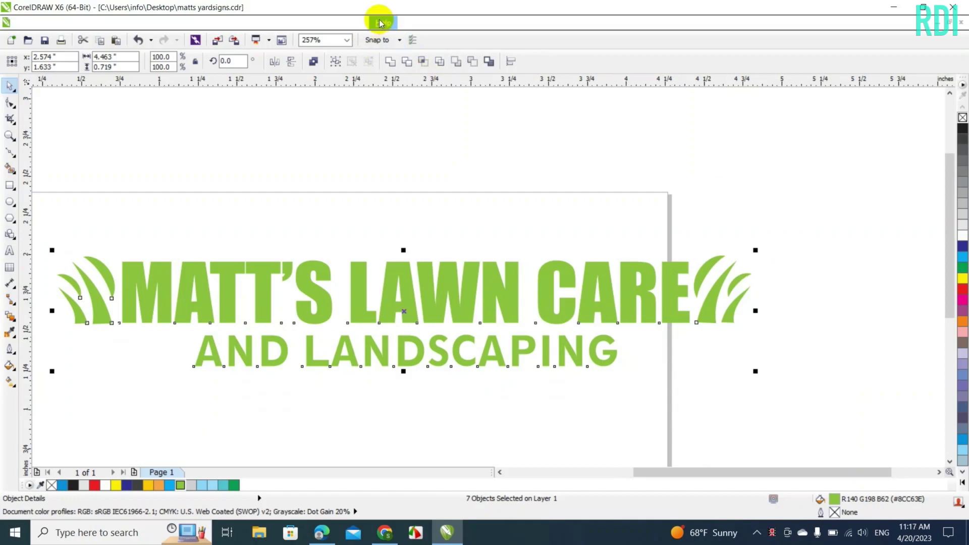
left_click(353, 23)
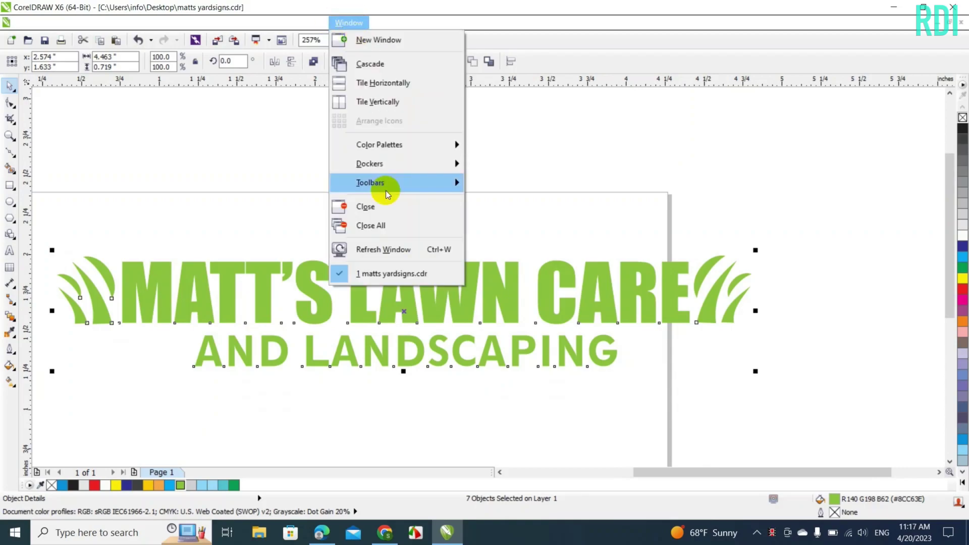
mouse_move(395, 164)
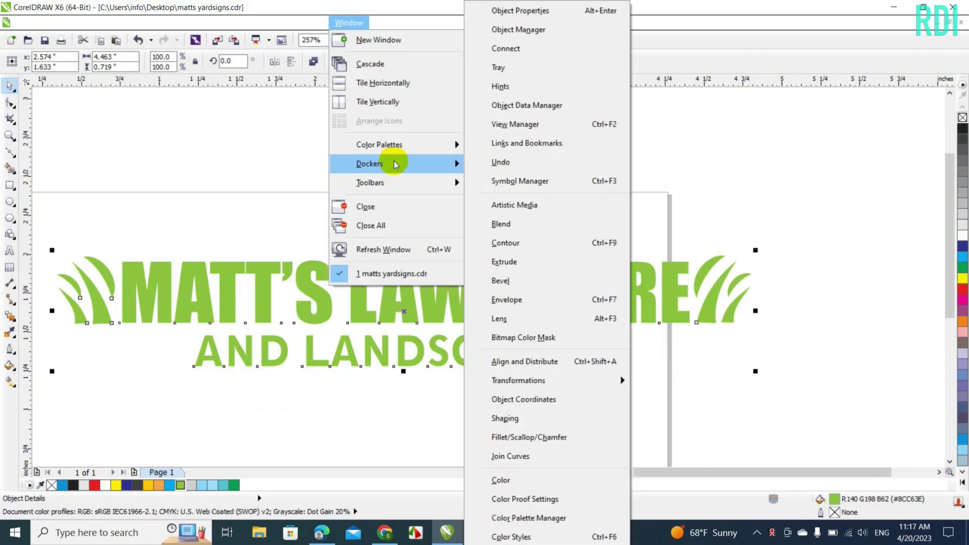
left_click(521, 245)
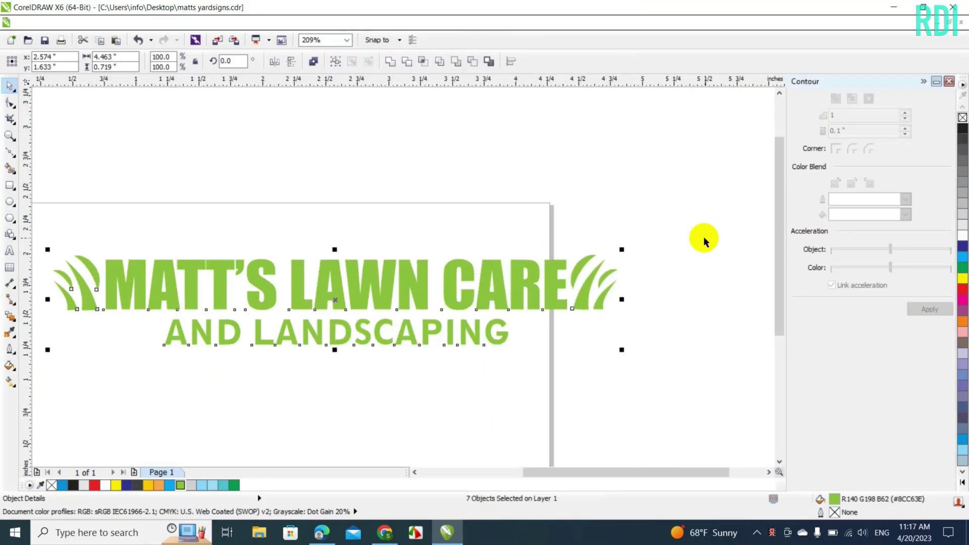
Group the seven logo objects and try an outside contour with about 0.12-inch offset
left_click(136, 24)
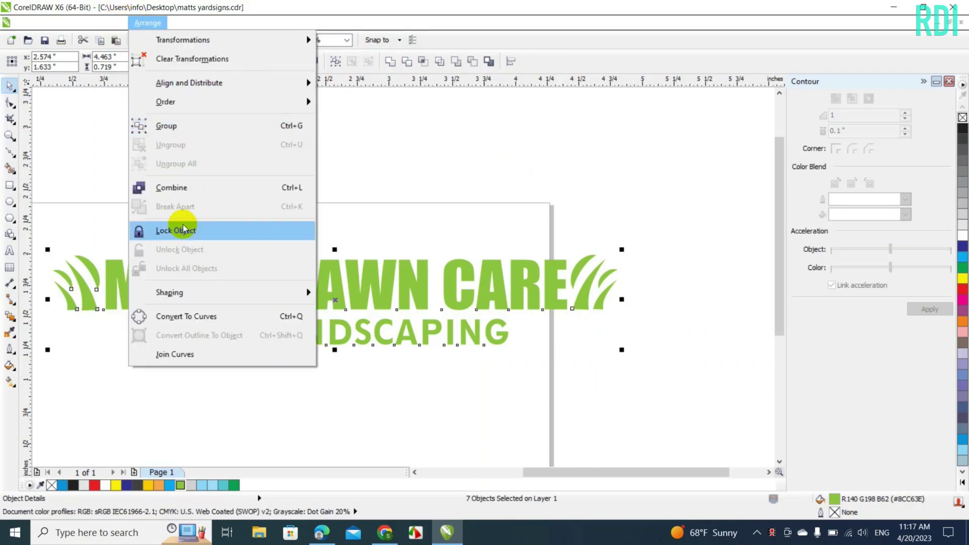
left_click(183, 124)
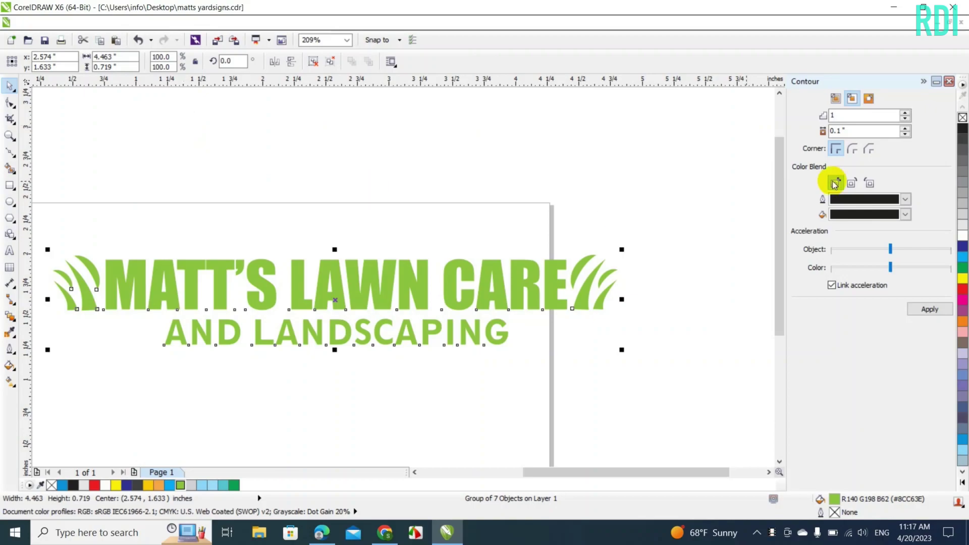
left_click(873, 101)
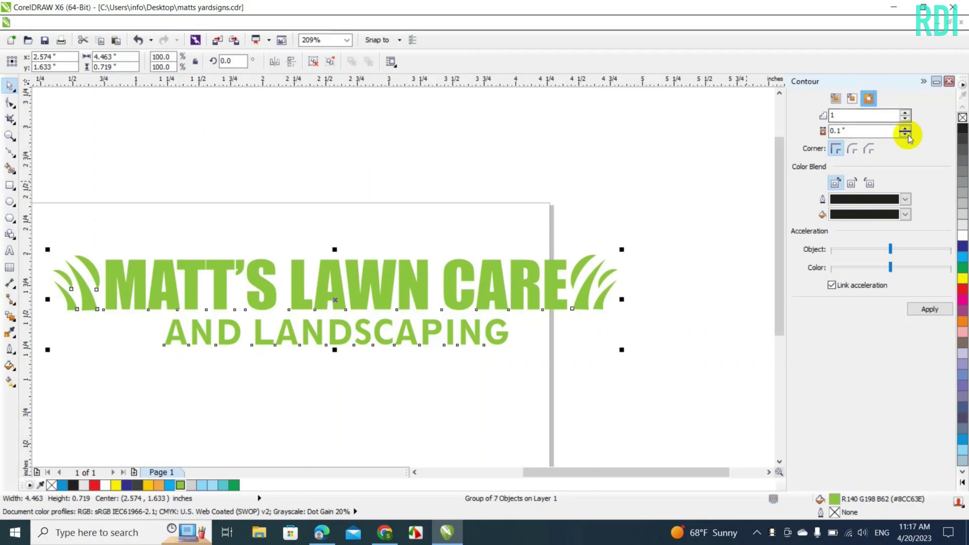
left_click(907, 134)
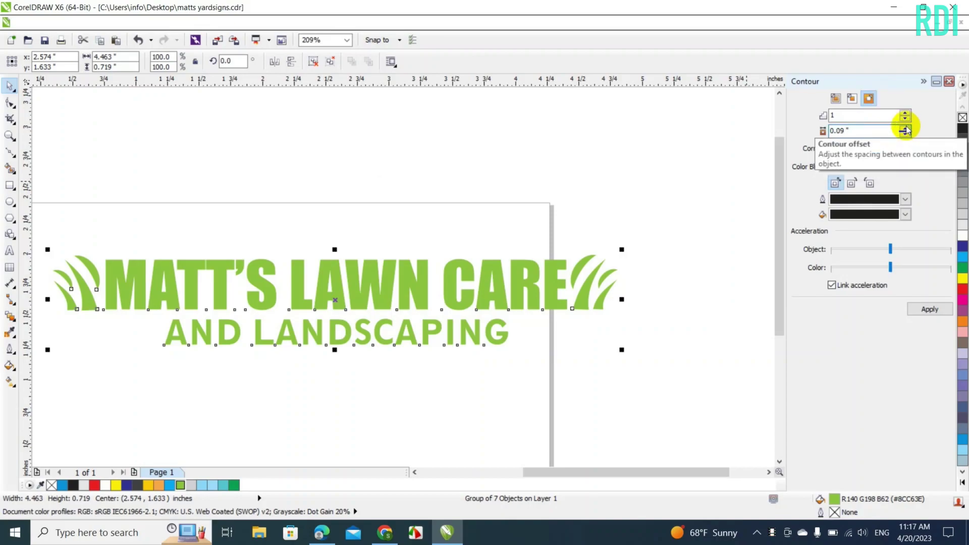
left_click(905, 128)
left_click(905, 128)
left_click(906, 128)
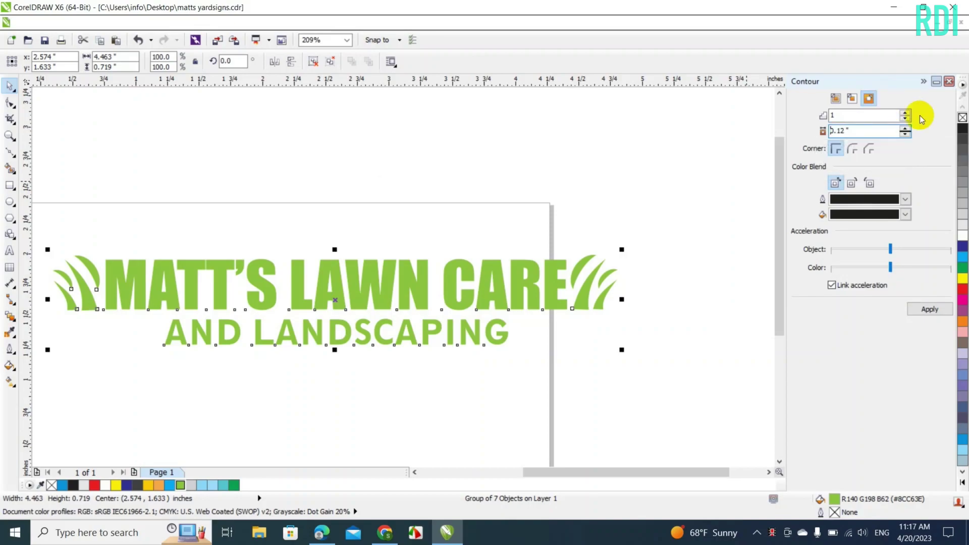
left_click(949, 82)
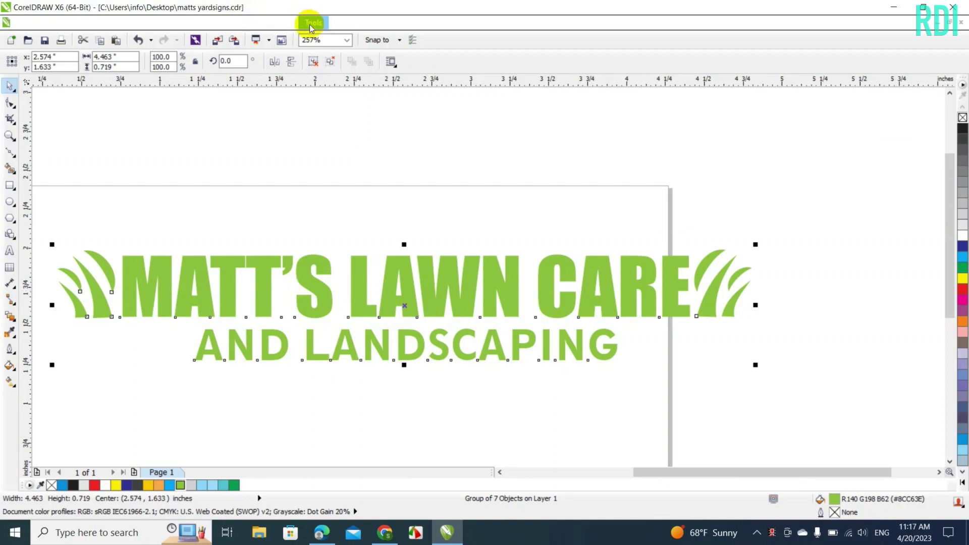
Apply a 1-step outside black contour to the logo at a 0.18-inch offset
left_click(346, 30)
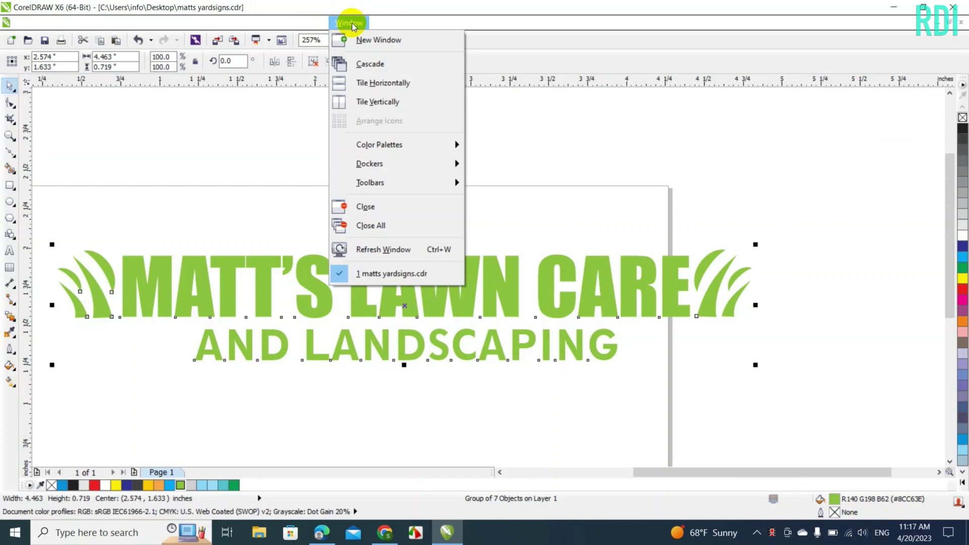
mouse_move(380, 169)
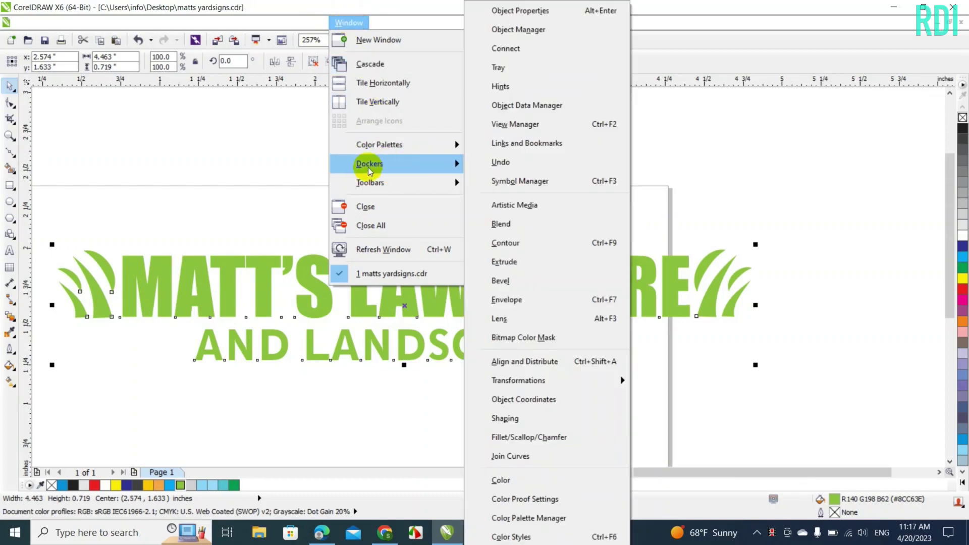
left_click(507, 243)
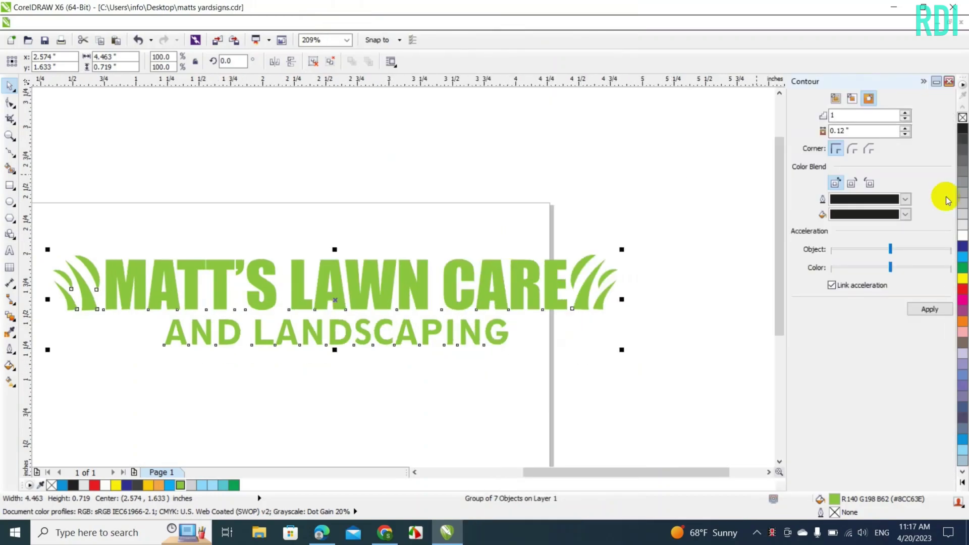
left_click(857, 100)
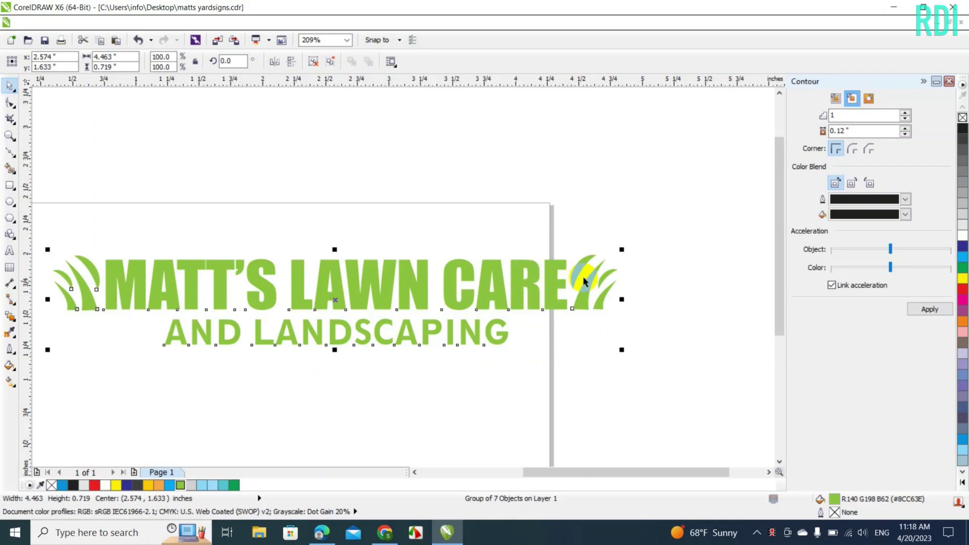
left_click(871, 104)
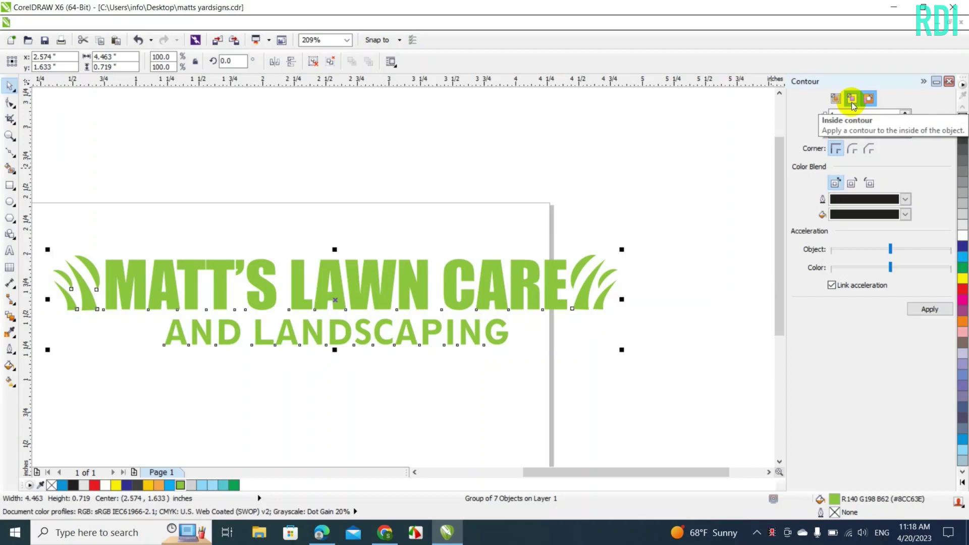
left_click(905, 112)
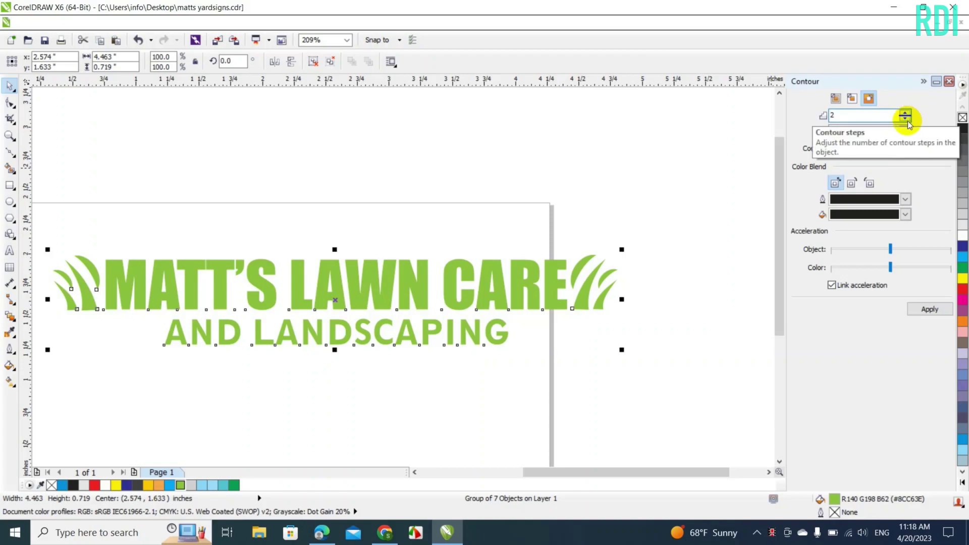
left_click(907, 119)
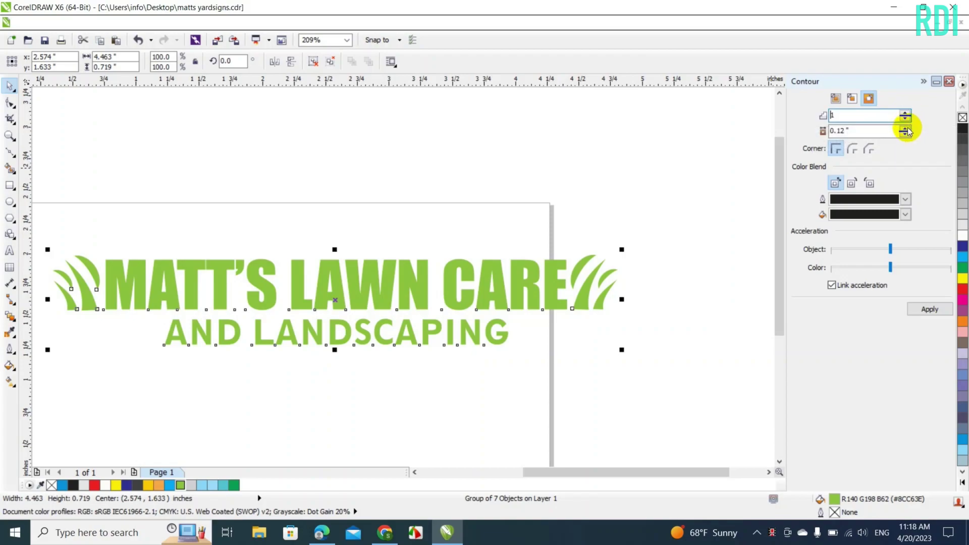
left_click(907, 130)
left_click(907, 129)
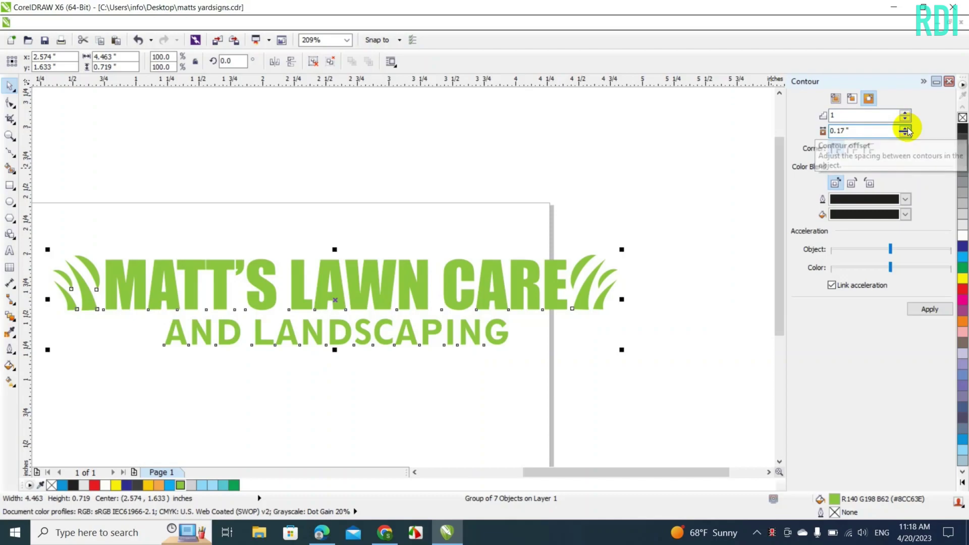
left_click(907, 130)
left_click(906, 129)
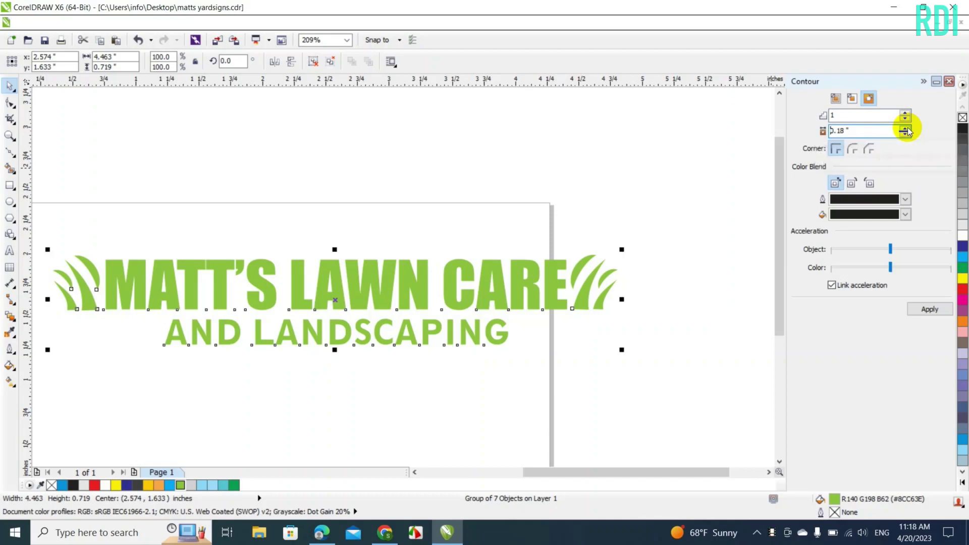
left_click(921, 312)
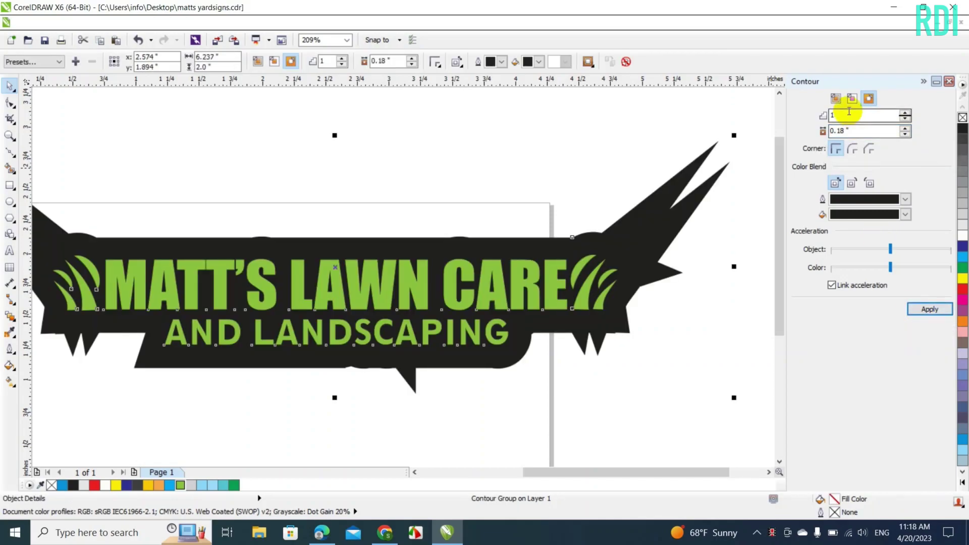
Undo the black contour and lower the contour offset to 0.1 inch
key("ctrl+z")
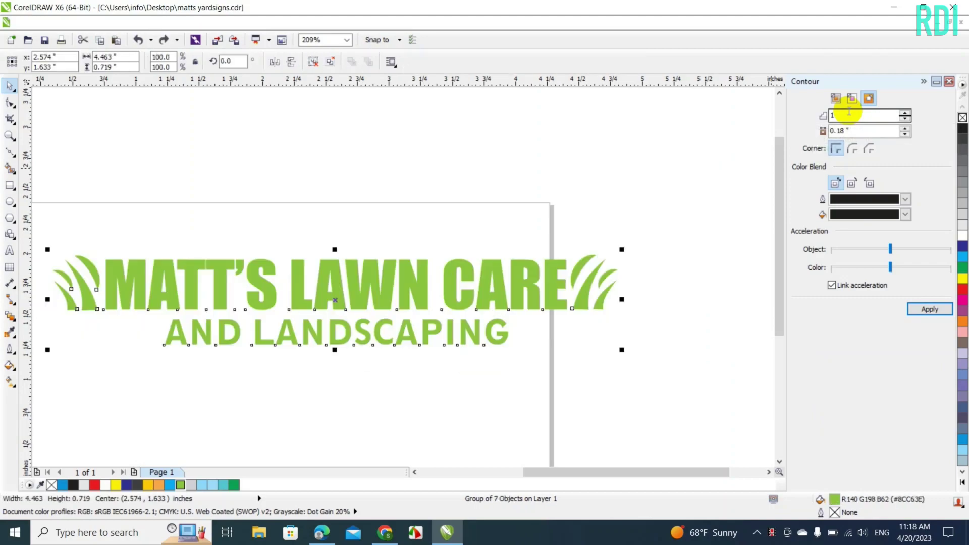
left_click(906, 134)
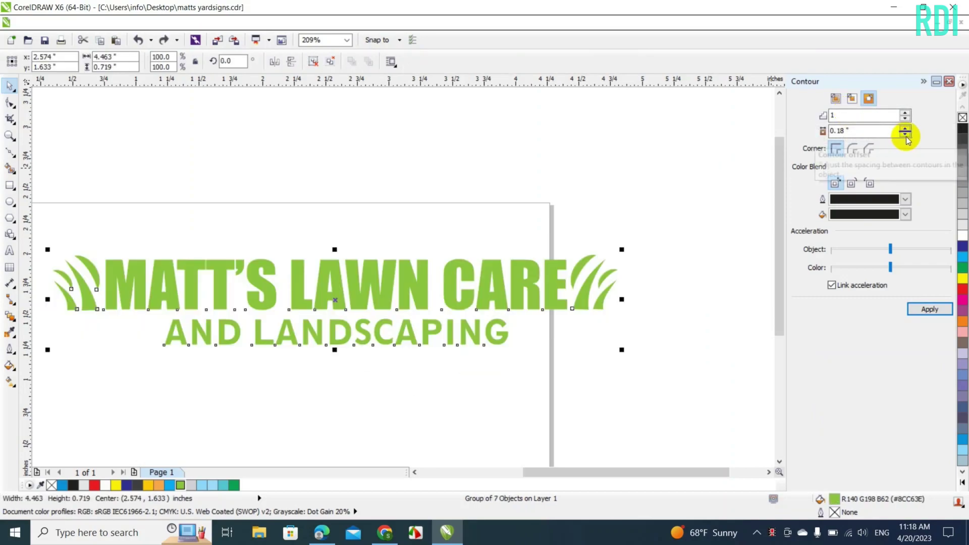
key("ctrl+shift+z")
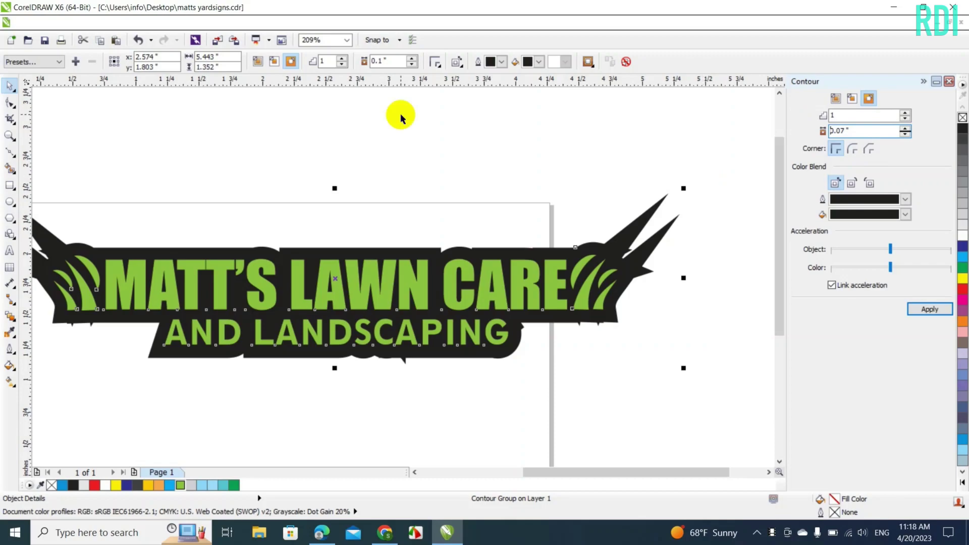
key("ctrl+z")
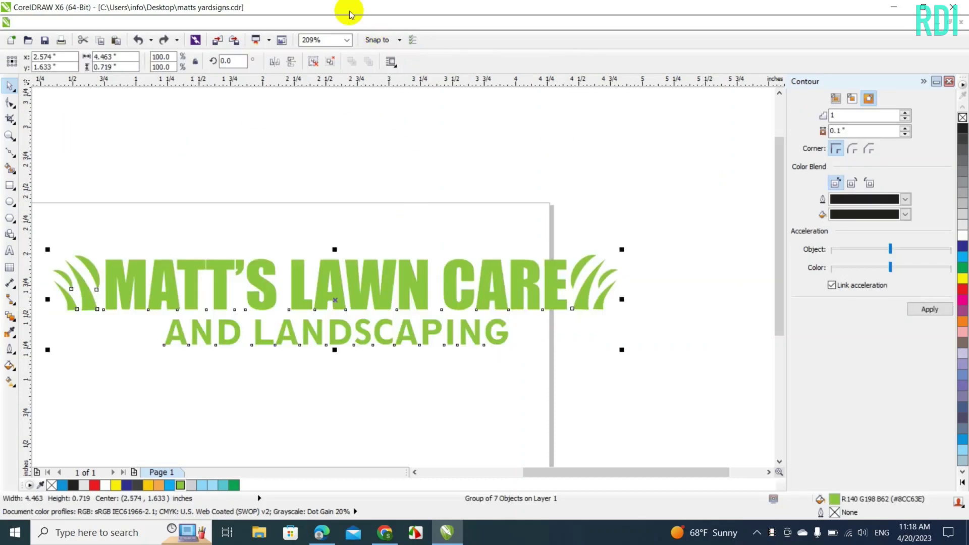
left_click(347, 40)
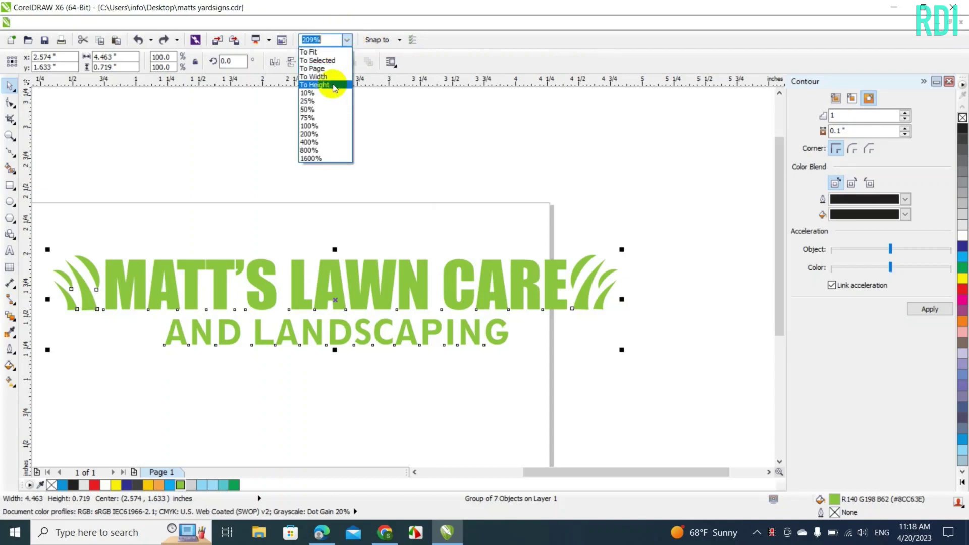
Enlarge the logo to about 8.4 inches wide, move it up, and apply the 0.1-inch contour
left_click(315, 126)
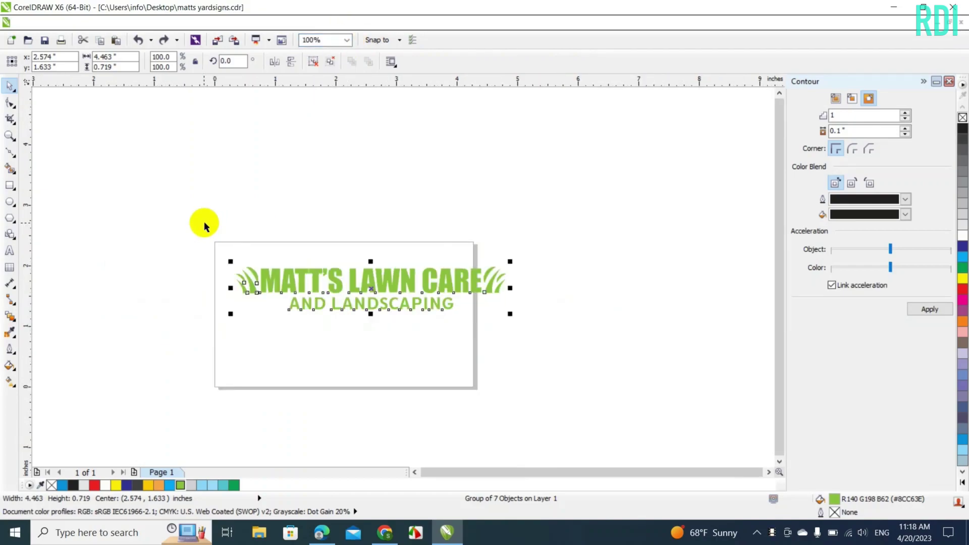
left_click_drag(204, 223, 591, 340)
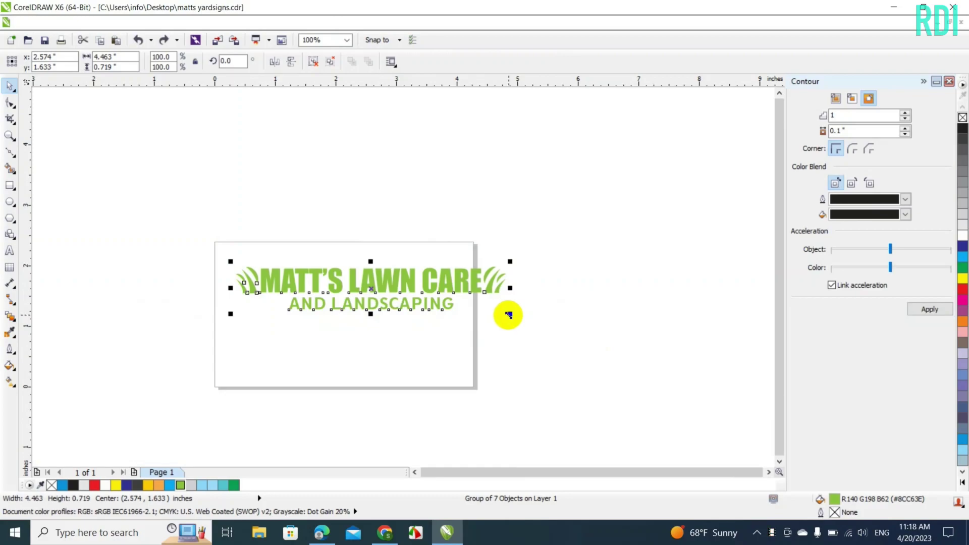
left_click_drag(509, 315, 660, 354)
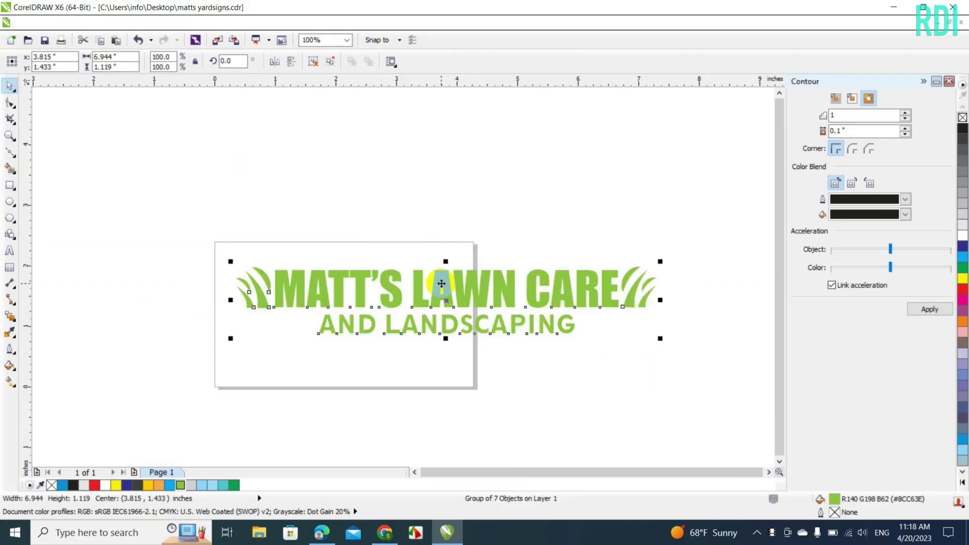
left_click_drag(443, 280, 329, 203)
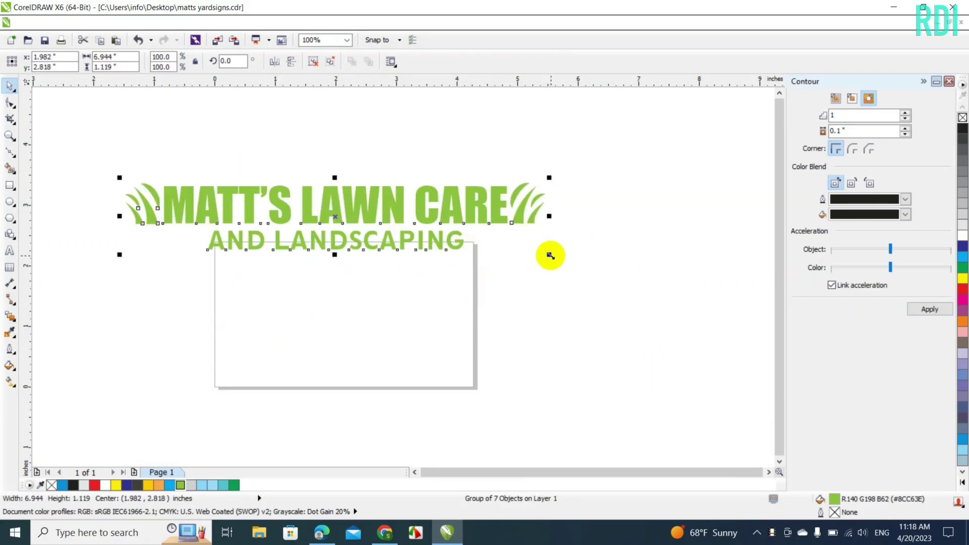
left_click_drag(554, 255, 641, 301)
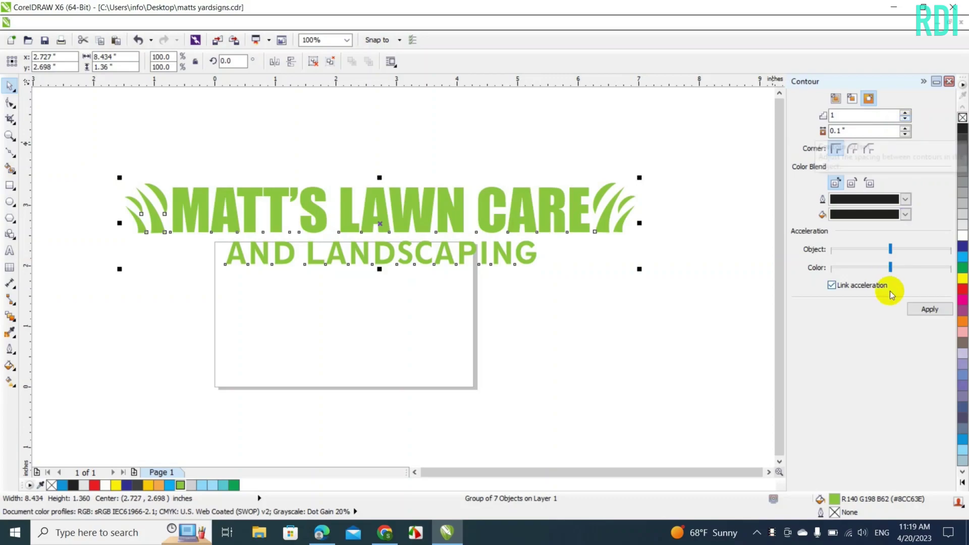
left_click(912, 308)
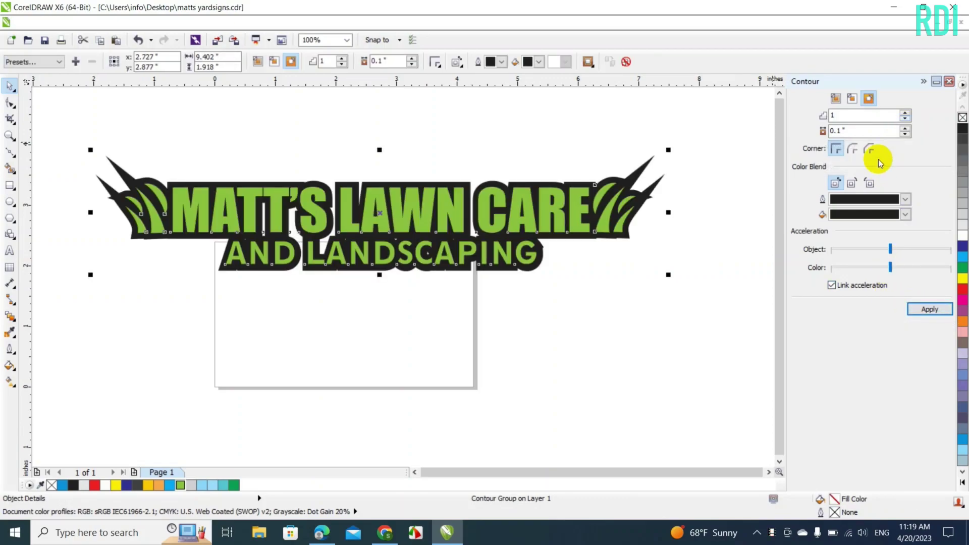
Reapply the outside black contour at a 0.09-inch offset and collapse the Contour docker
key("ctrl+z")
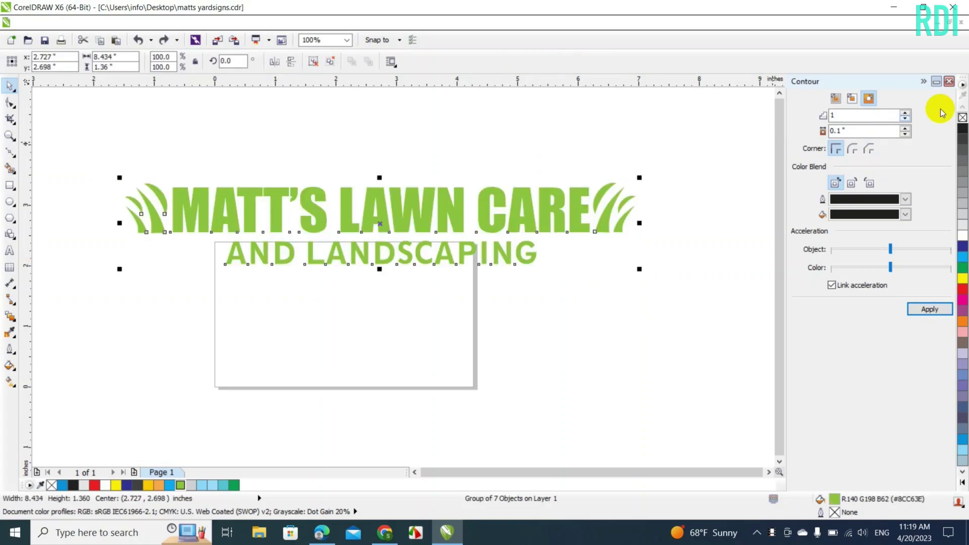
left_click(907, 133)
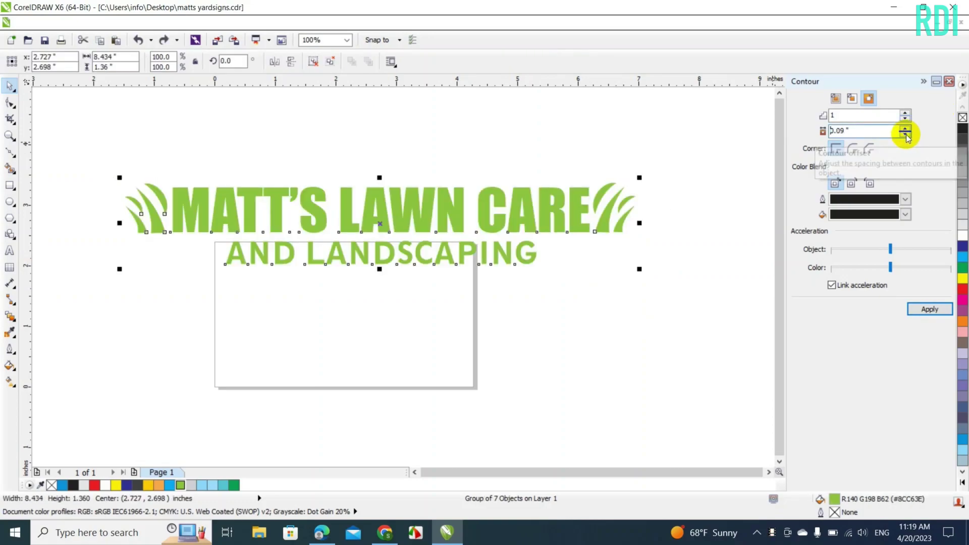
left_click(922, 311)
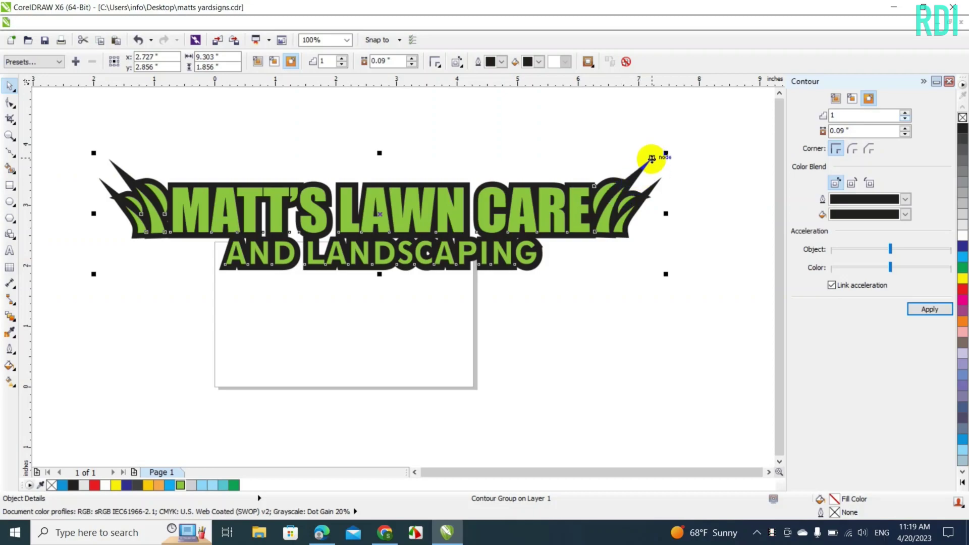
left_click(923, 81)
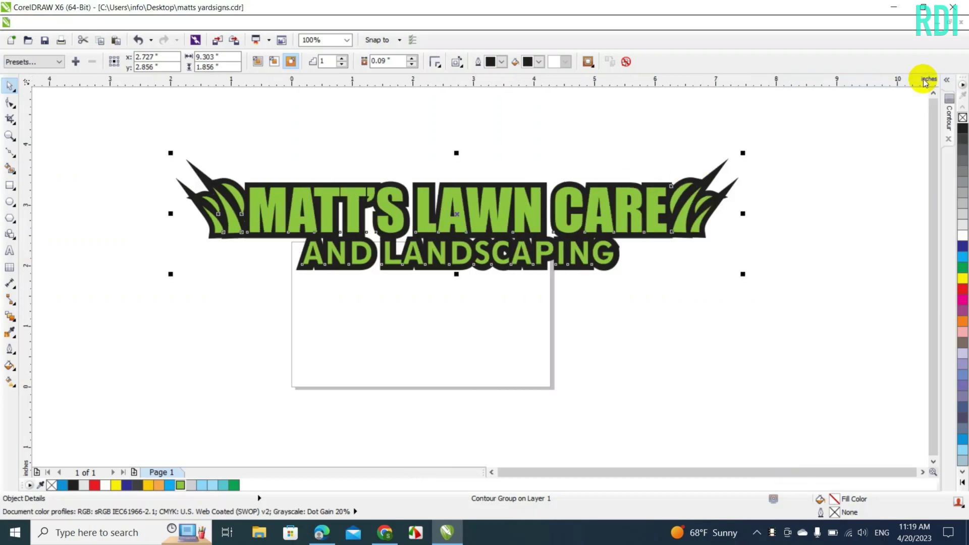
left_click(327, 146)
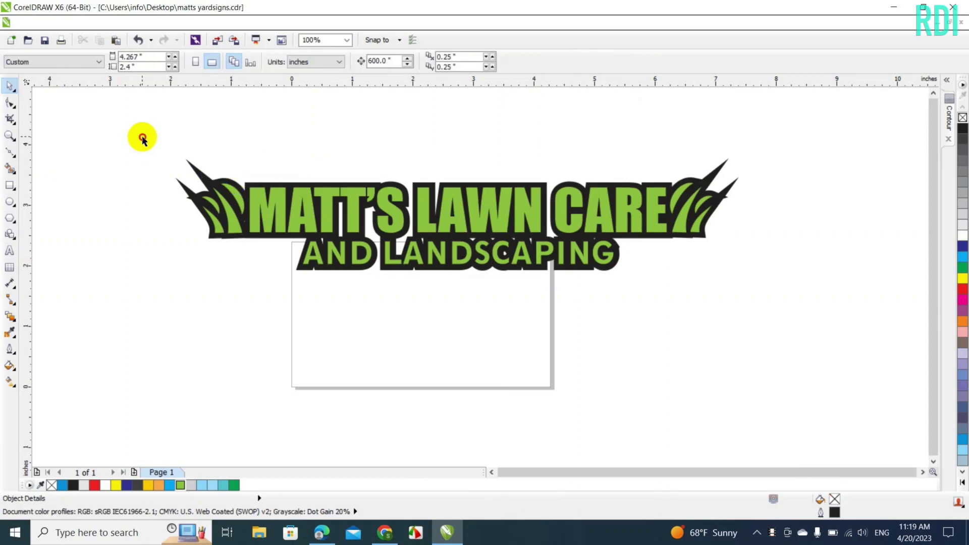
Break the contour group apart so the black outline is separate, then zoom to fit
left_click_drag(143, 137, 747, 296)
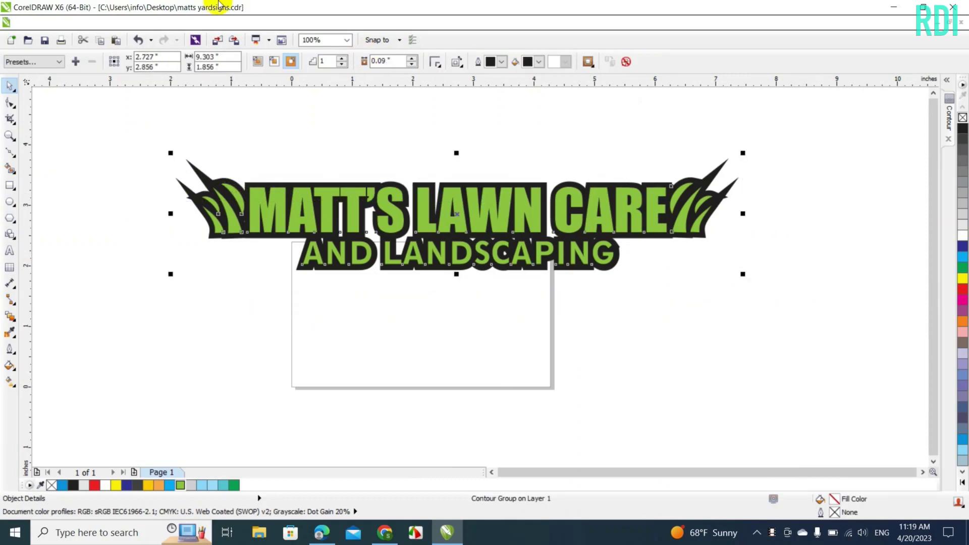
left_click(142, 24)
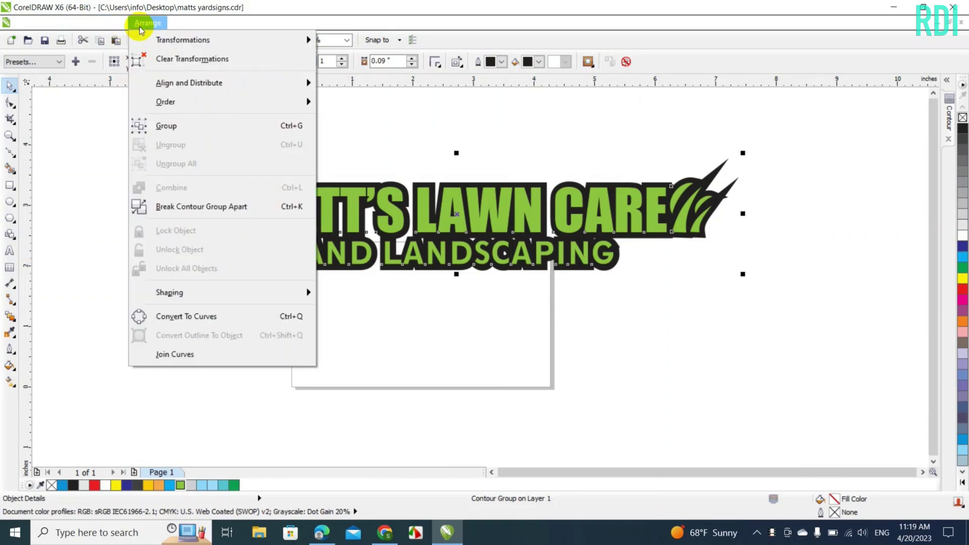
left_click(183, 218)
left_click(217, 281)
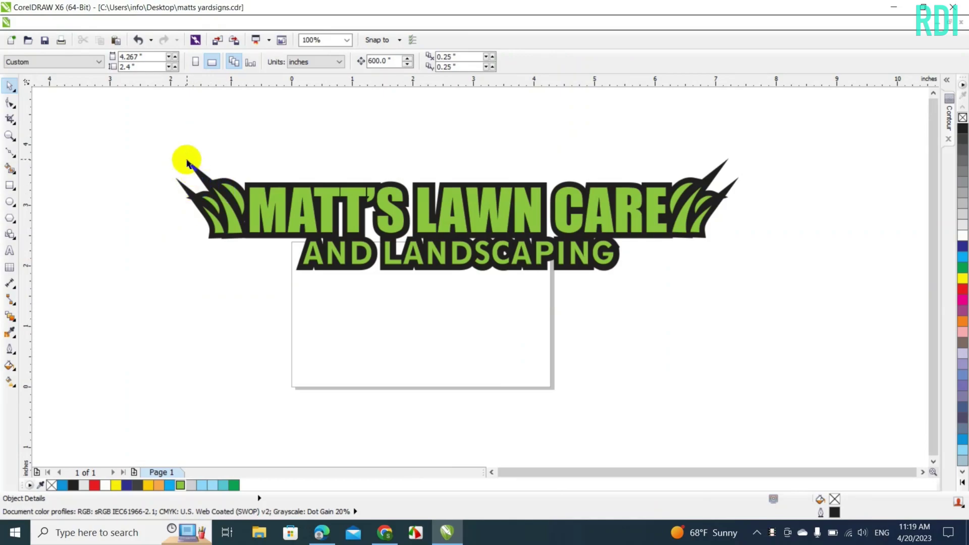
left_click(347, 40)
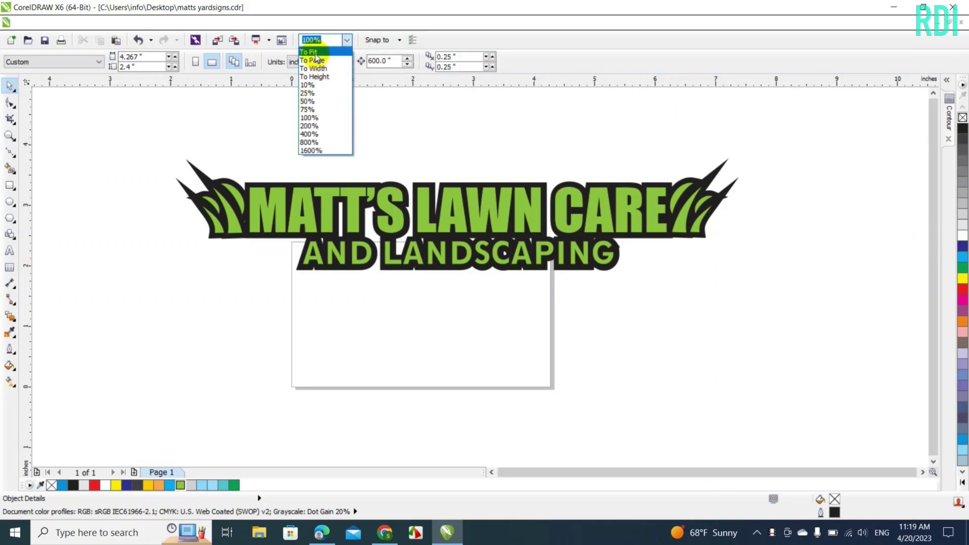
left_click(315, 53)
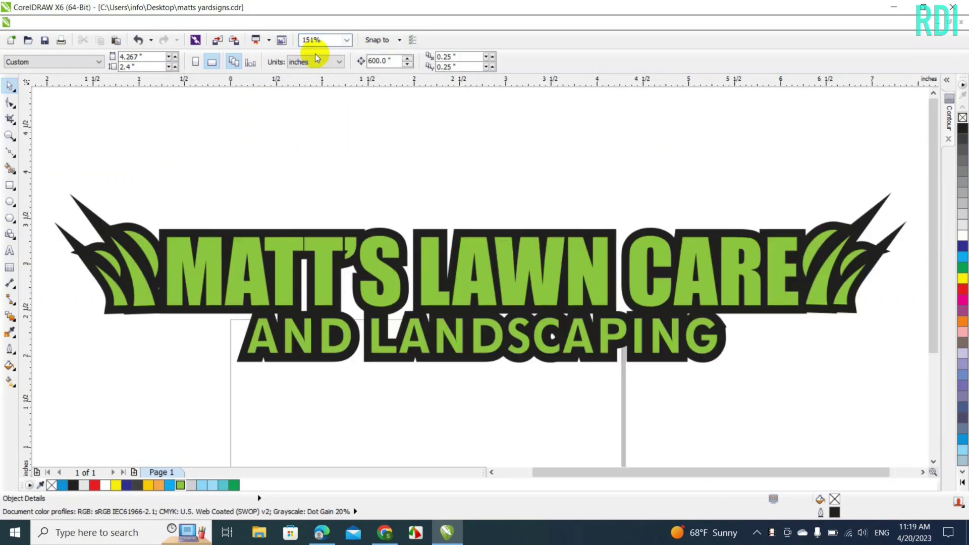
Drag the spike-tip nodes at both ends of the black contour inward toward the grass blades
double_click(91, 218)
left_click_drag(69, 194, 72, 244)
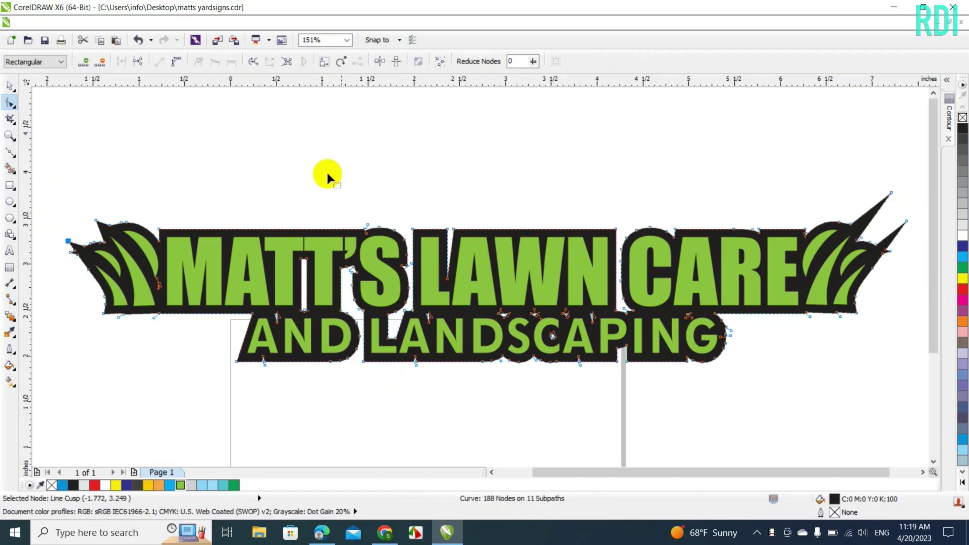
left_click_drag(890, 193, 862, 223)
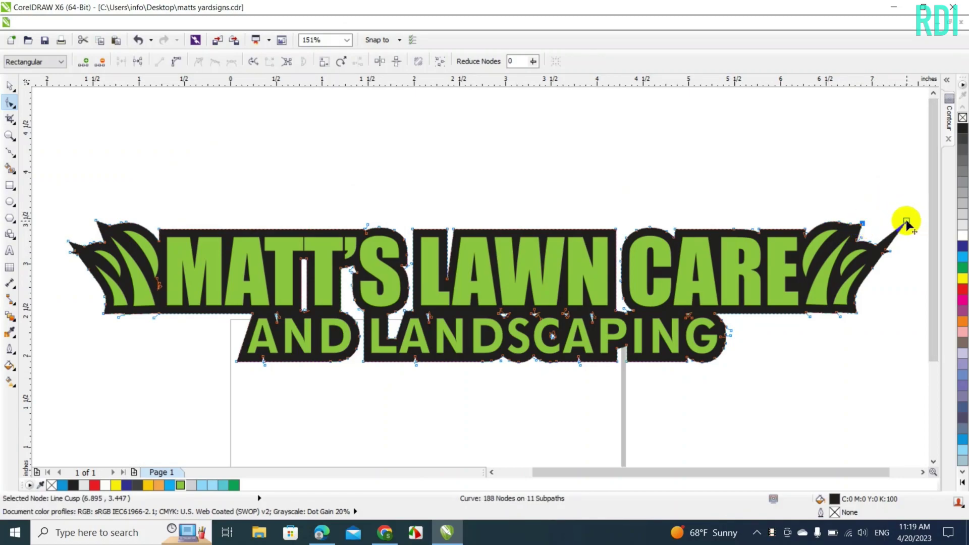
left_click_drag(907, 223, 888, 241)
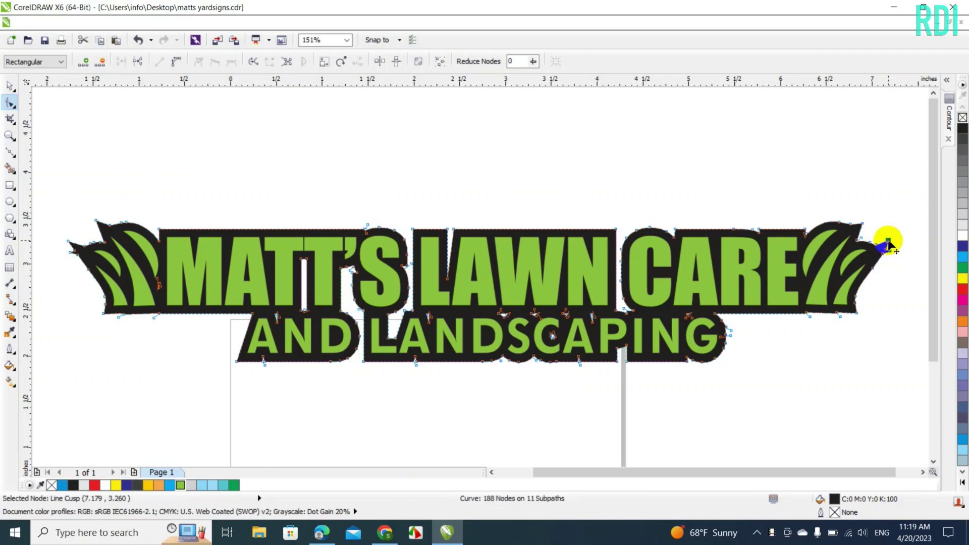
left_click(7, 88)
left_click(163, 121)
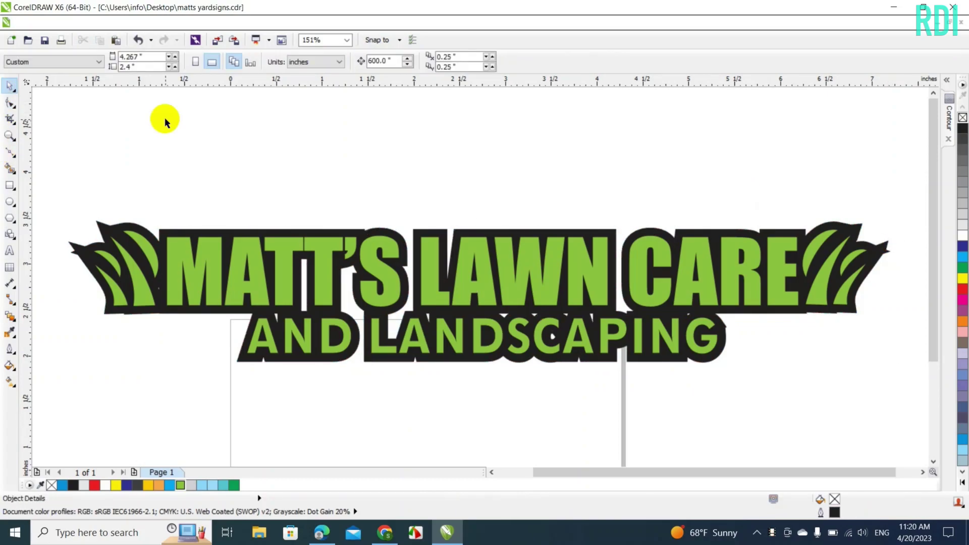